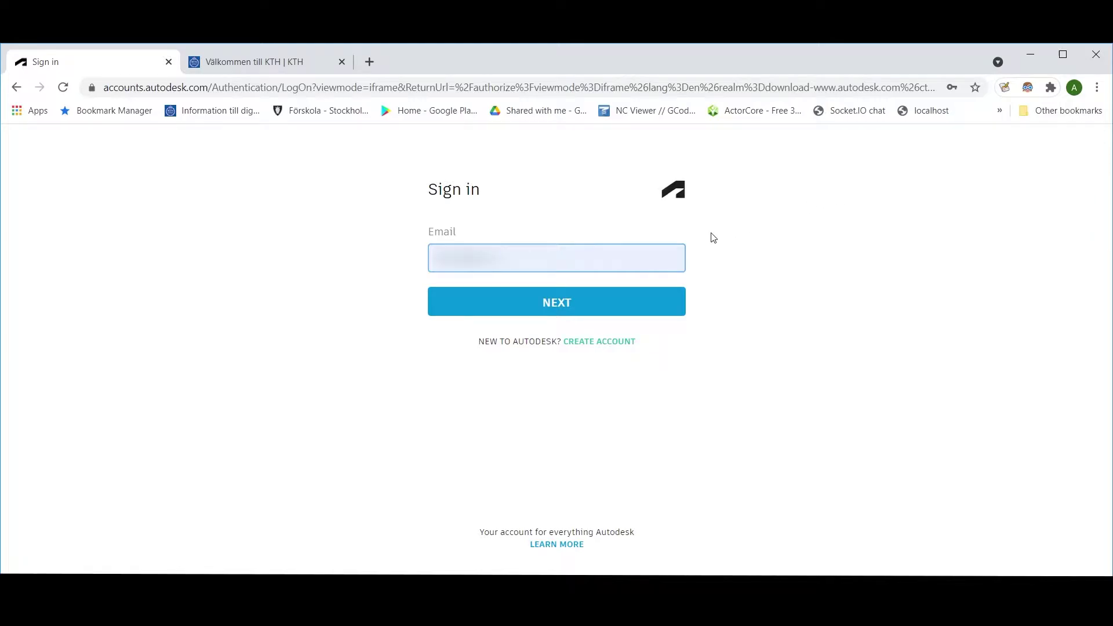
Sign in with the account email and password, then accept the Terms of Use.
click(613, 302)
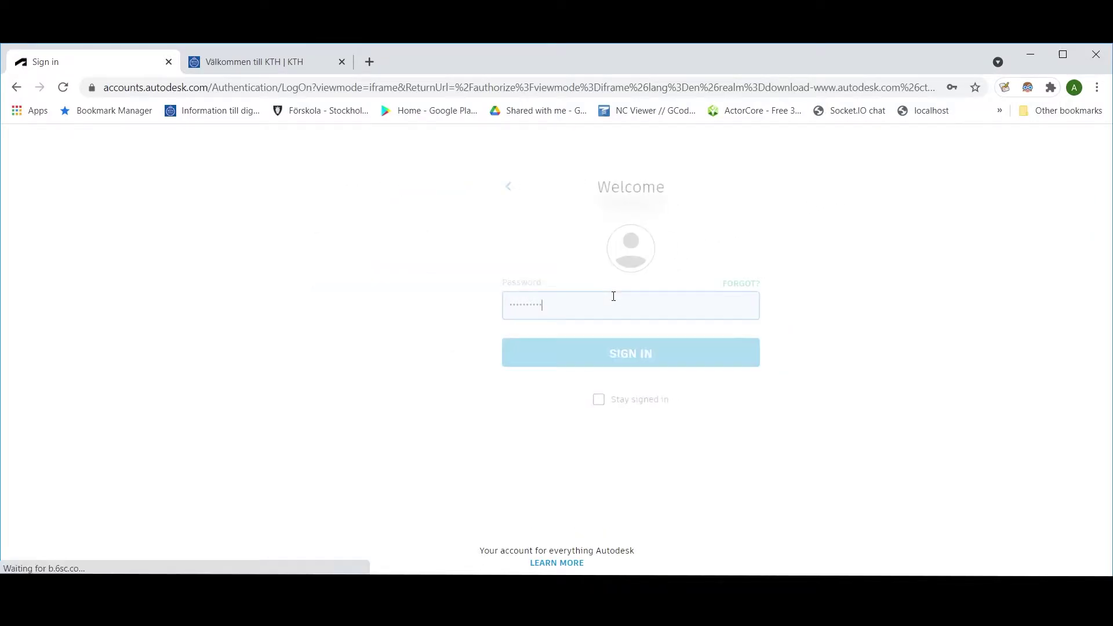
click(588, 353)
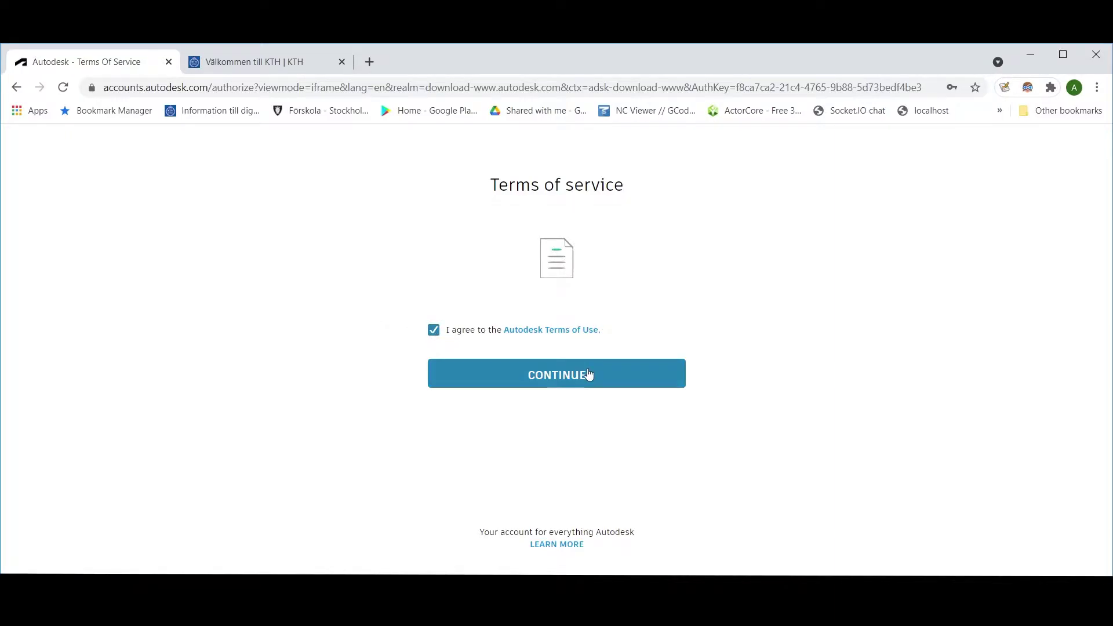
click(596, 374)
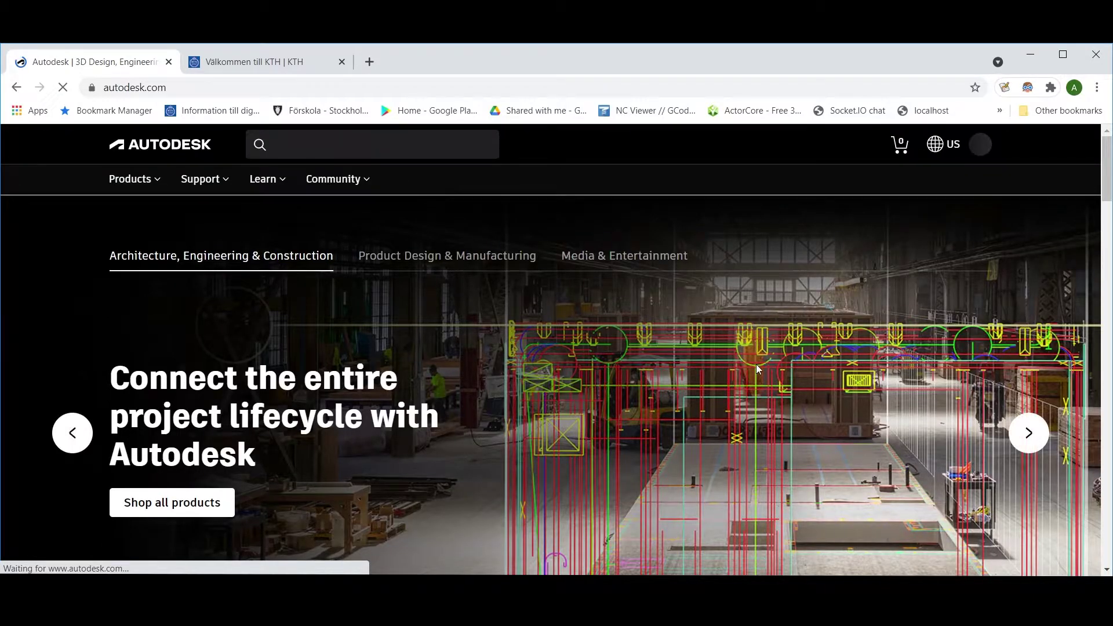
Go to the Educational access page from the Products menu.
click(134, 179)
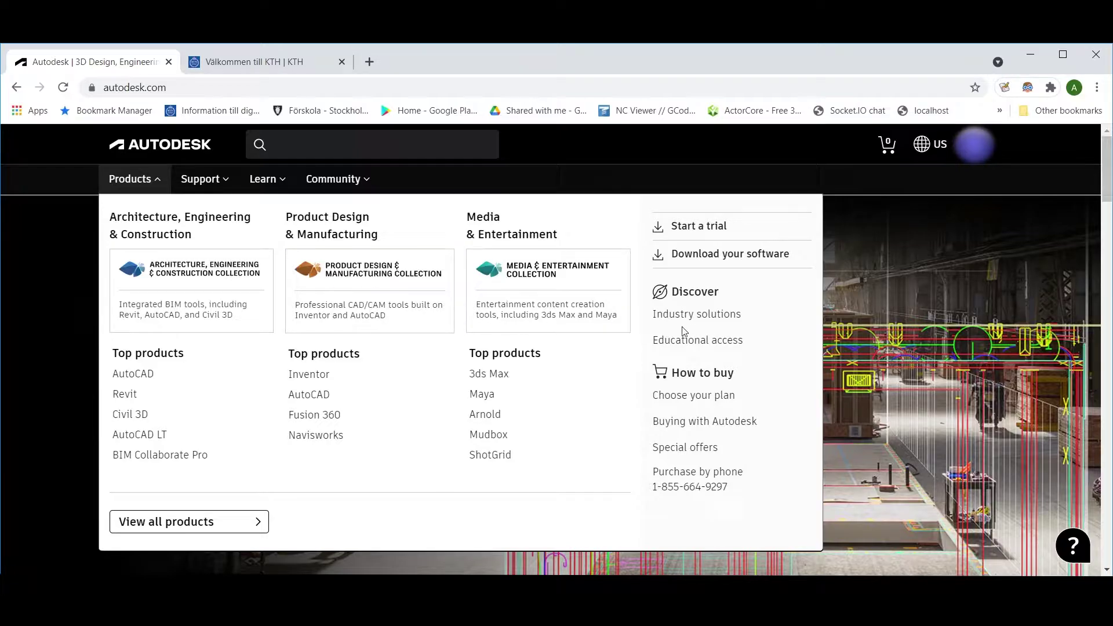
click(711, 341)
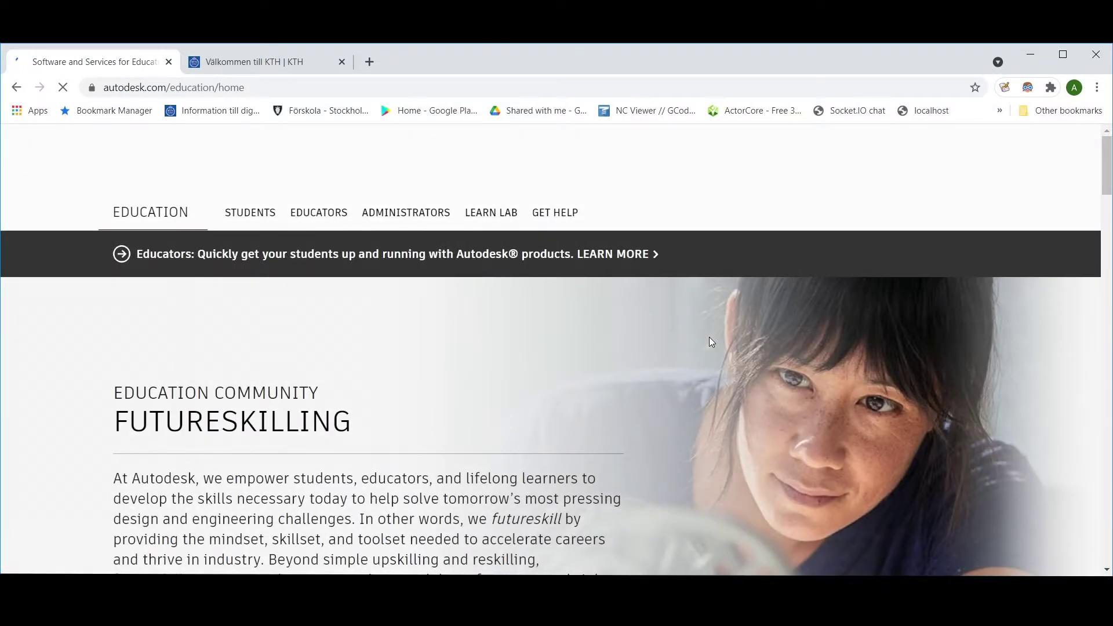
scroll(643, 345, down, 5)
scroll(643, 346, down, 5)
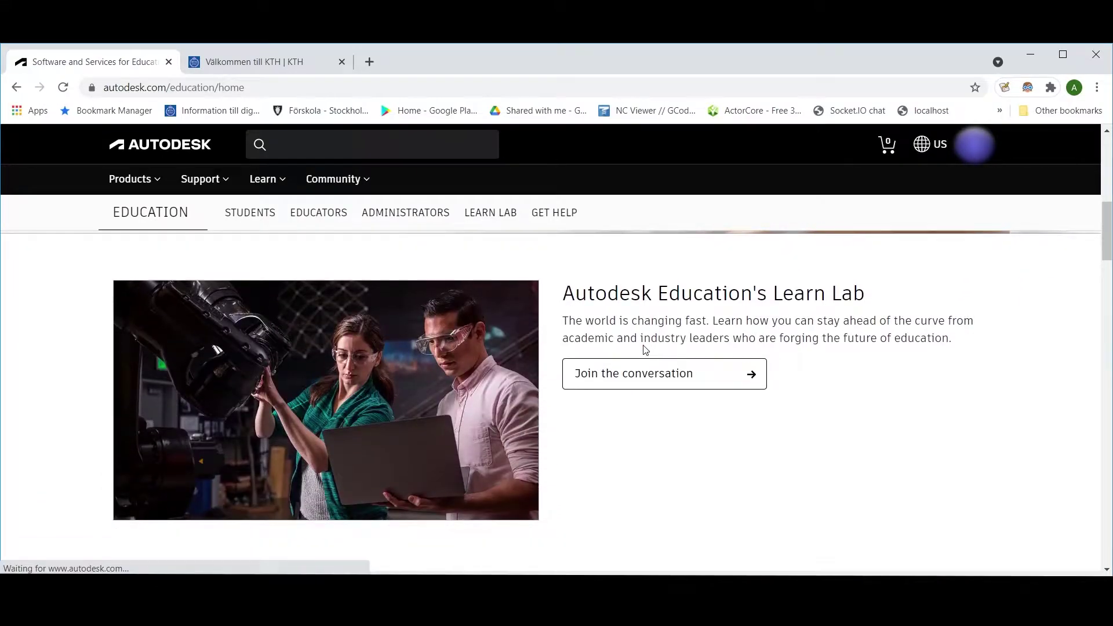
scroll(643, 345, down, 5)
scroll(643, 345, down, 3)
scroll(643, 346, down, 5)
scroll(643, 346, down, 5)
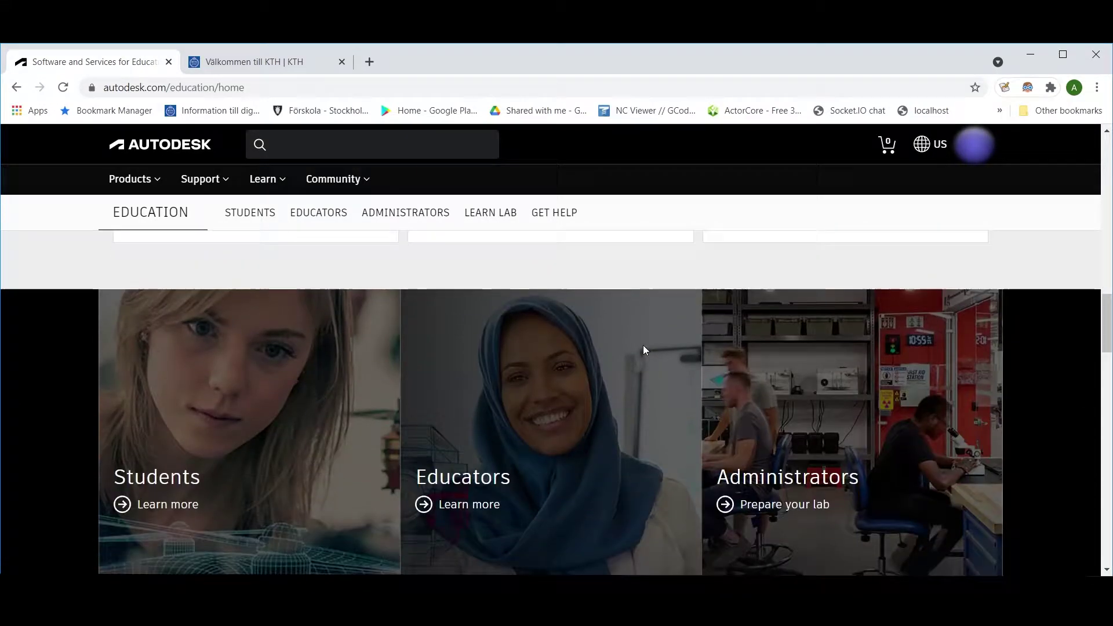
scroll(644, 346, down, 5)
scroll(643, 345, down, 3)
scroll(643, 349, down, 5)
scroll(643, 350, down, 4)
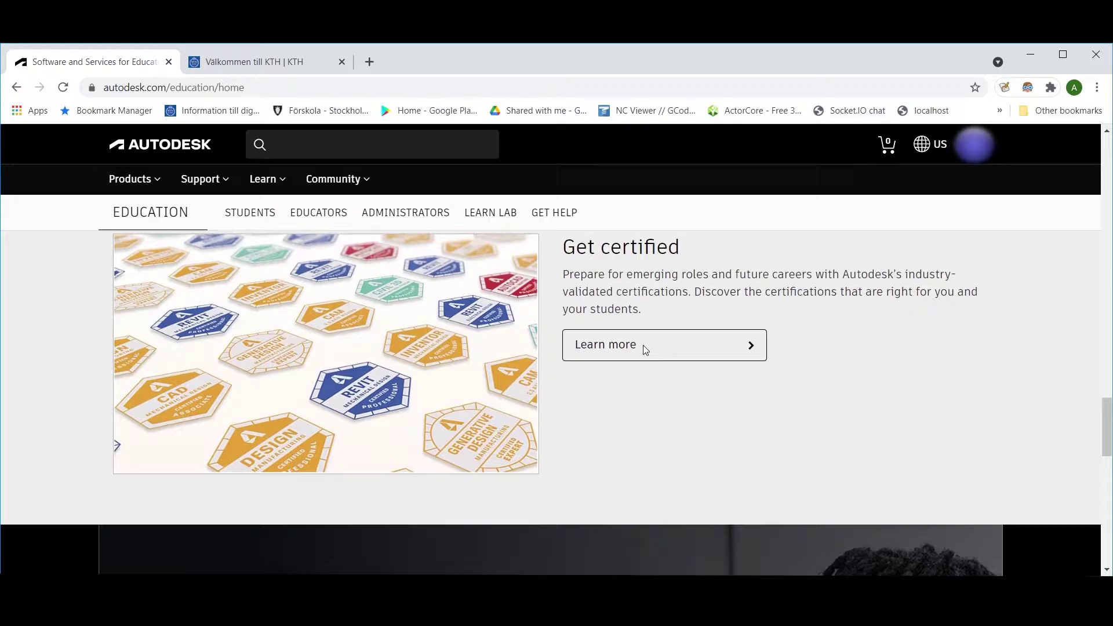
scroll(642, 349, down, 5)
scroll(643, 351, down, 3)
scroll(643, 350, down, 2)
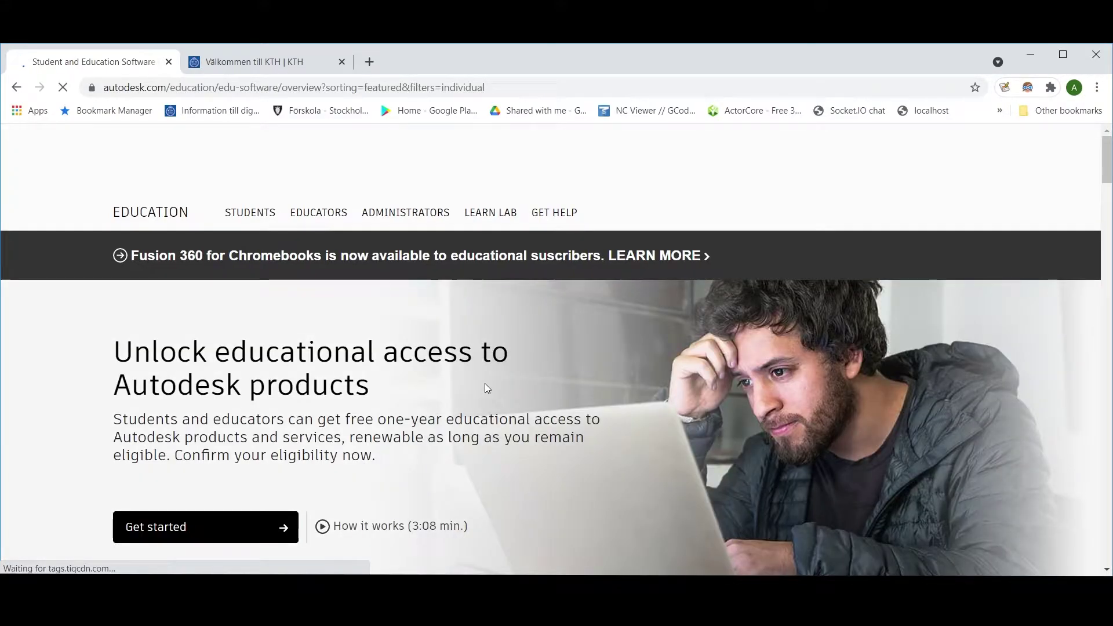
scroll(485, 384, down, 1)
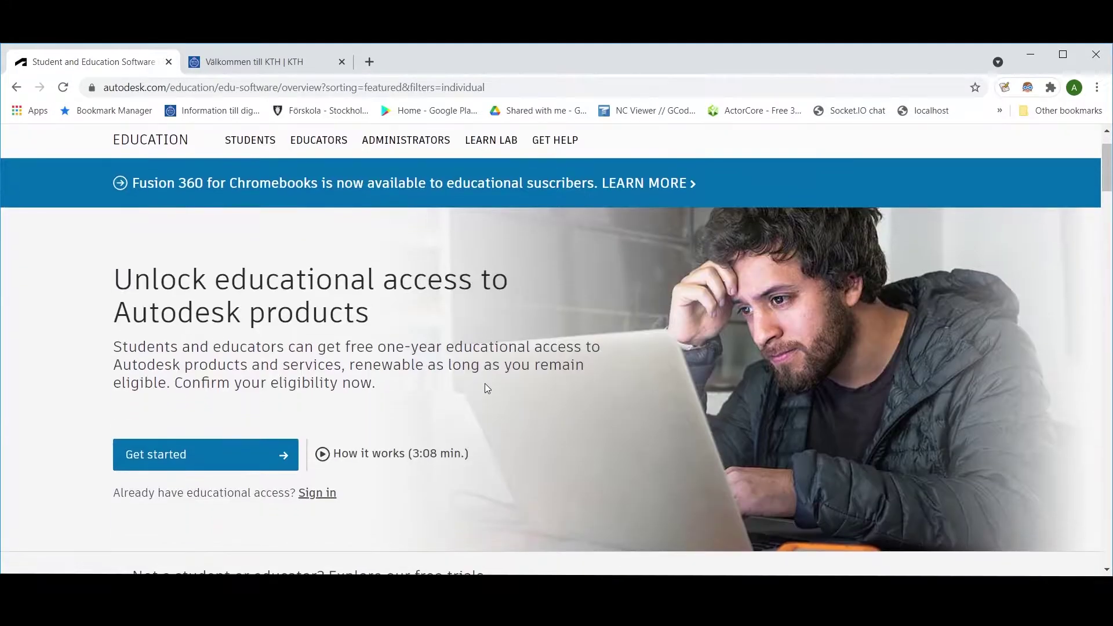
Sign in again with email and password via the education page's Sign in link.
click(324, 494)
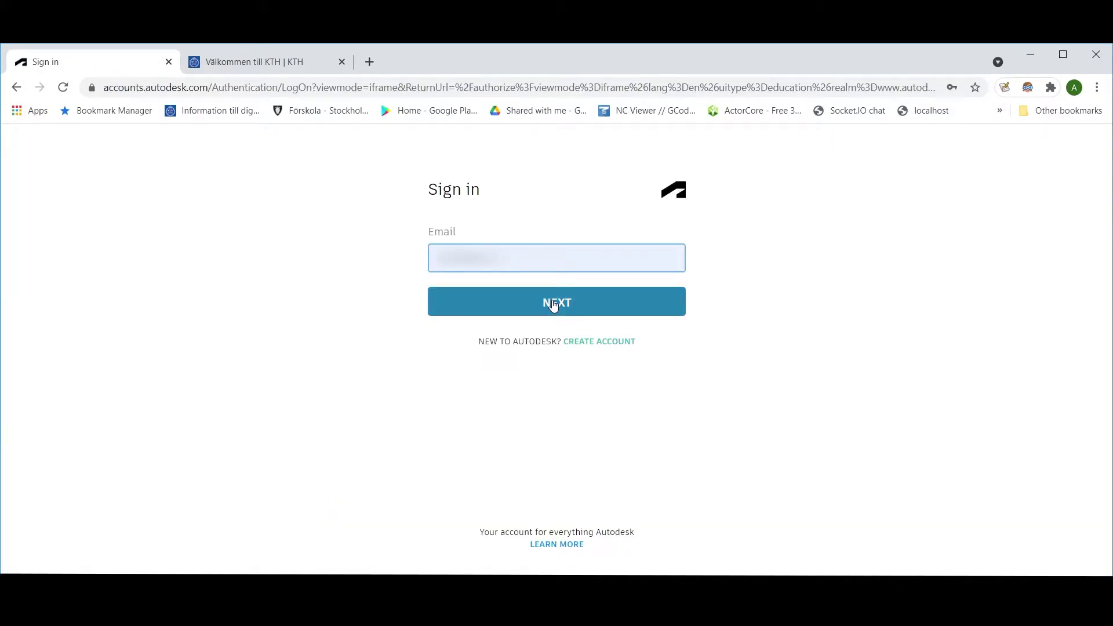
click(554, 305)
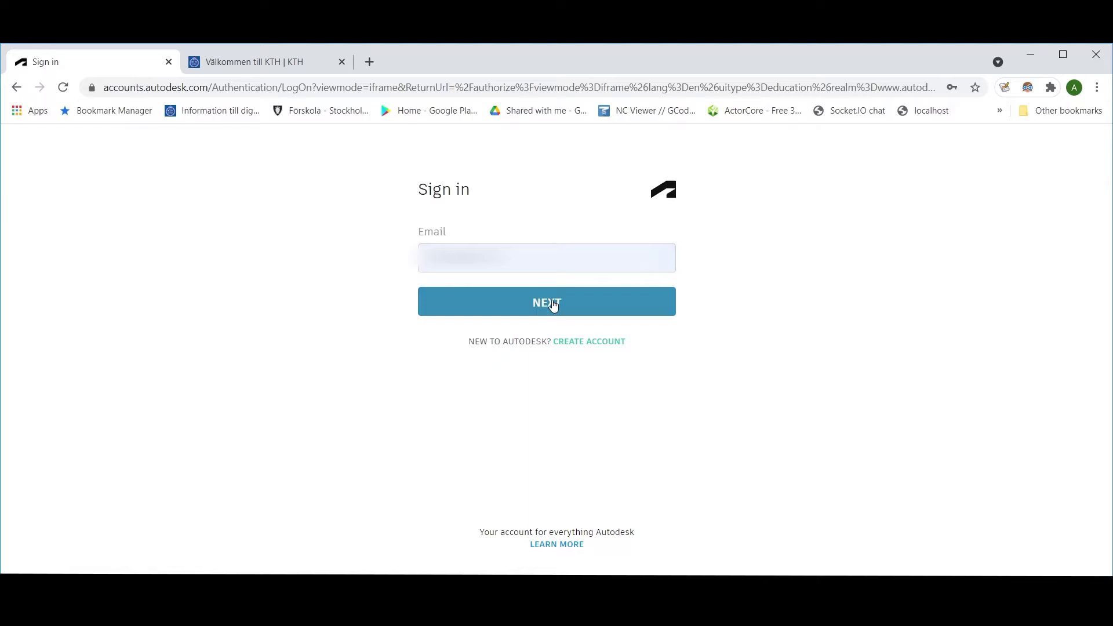
click(550, 349)
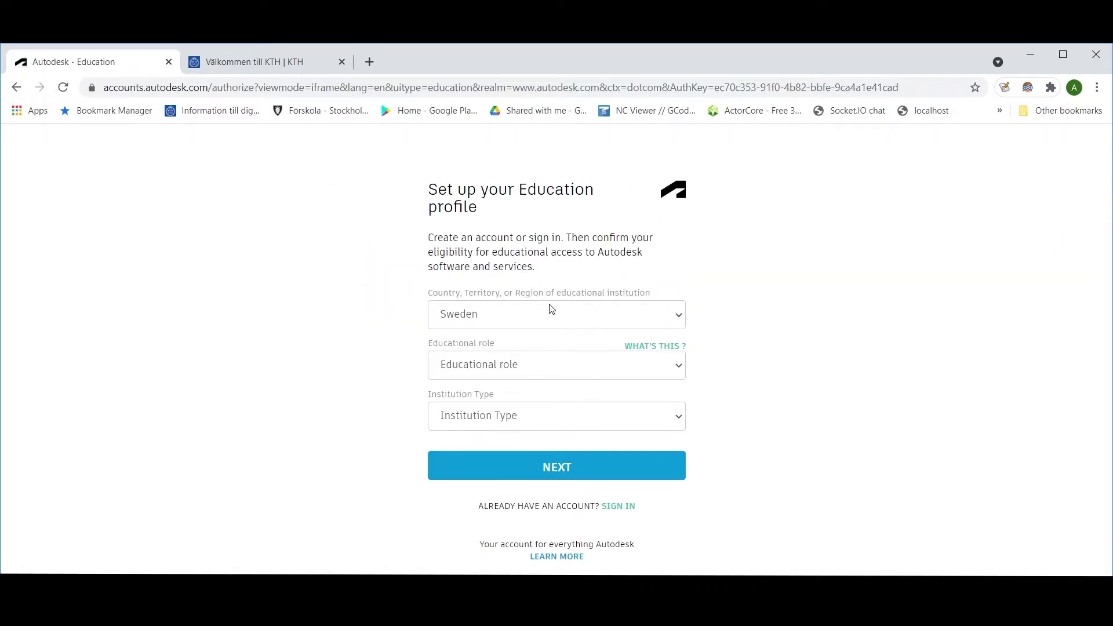
Submit the profile as Student at a University/Post-Secondary institution, with date of birth.
click(550, 367)
click(534, 398)
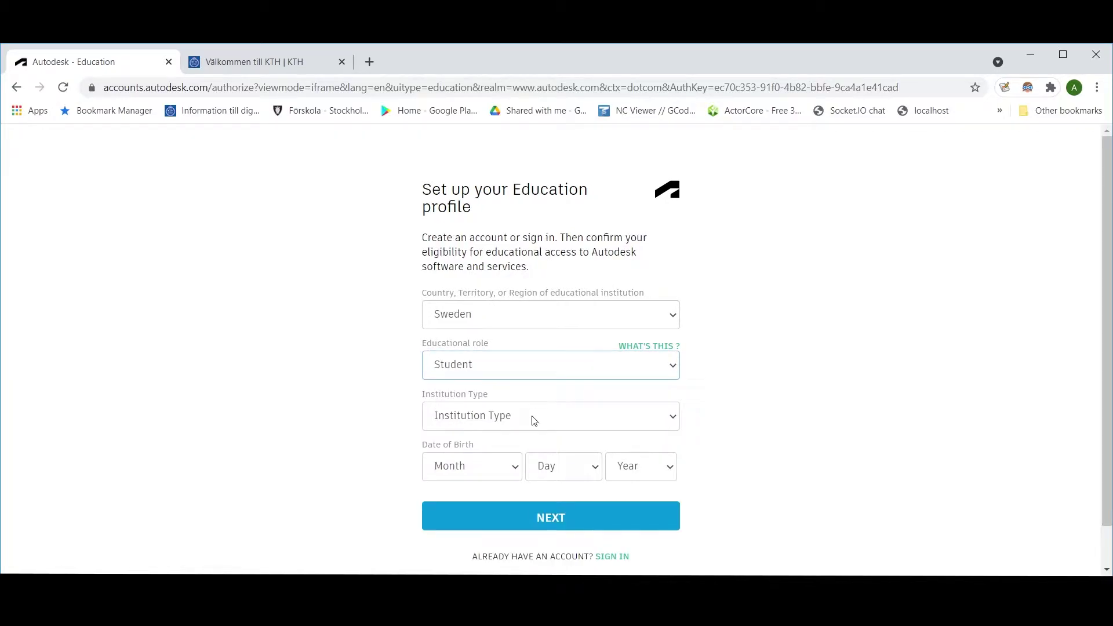
click(533, 421)
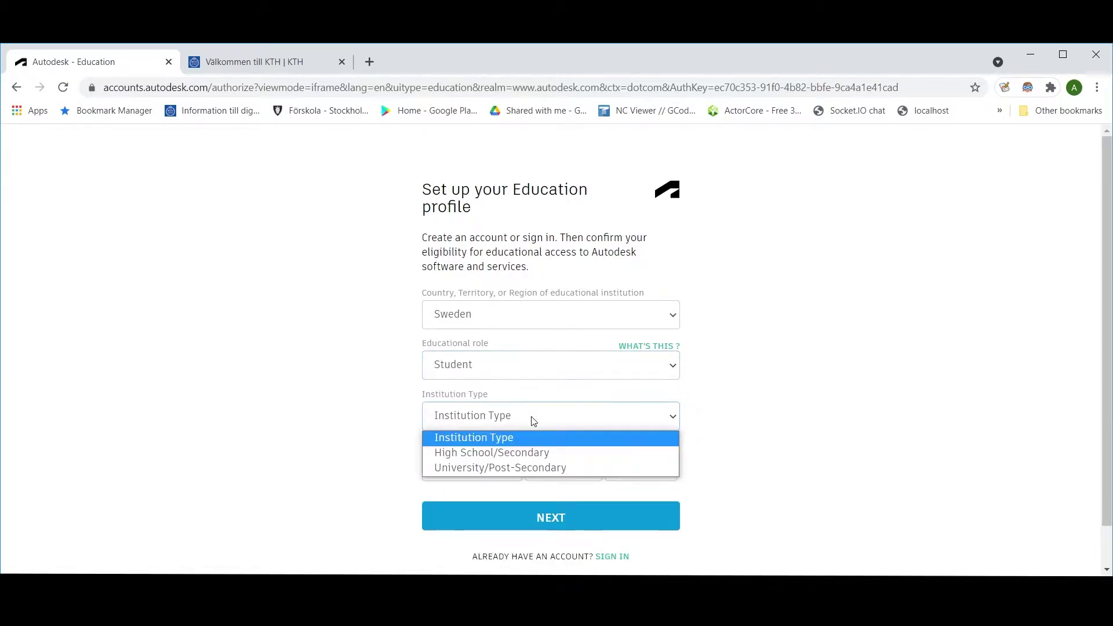
click(532, 467)
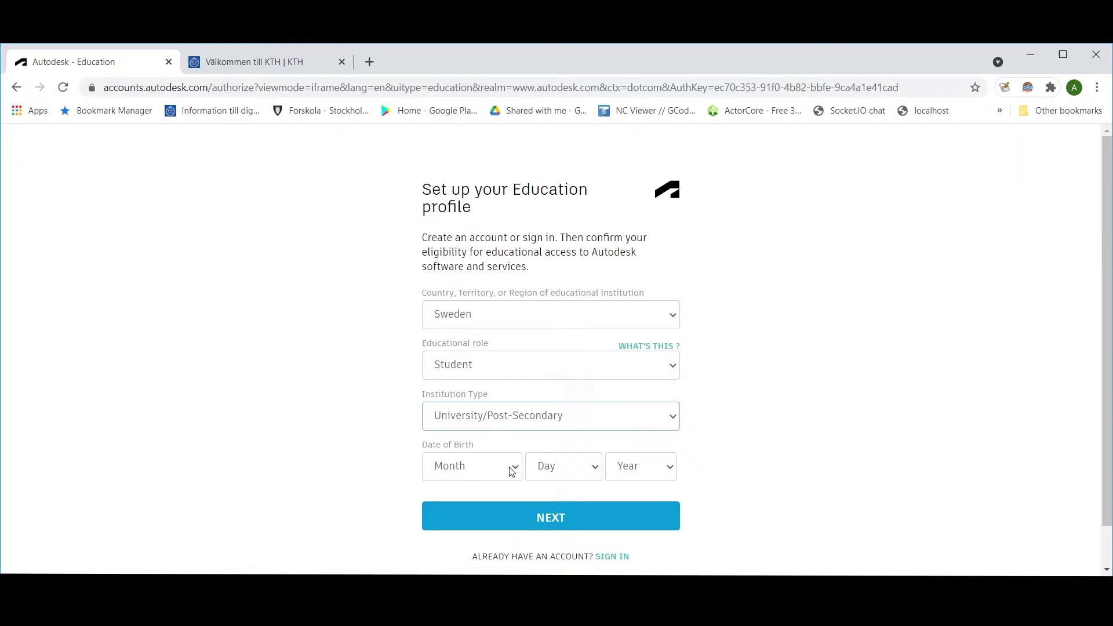
click(512, 470)
click(474, 261)
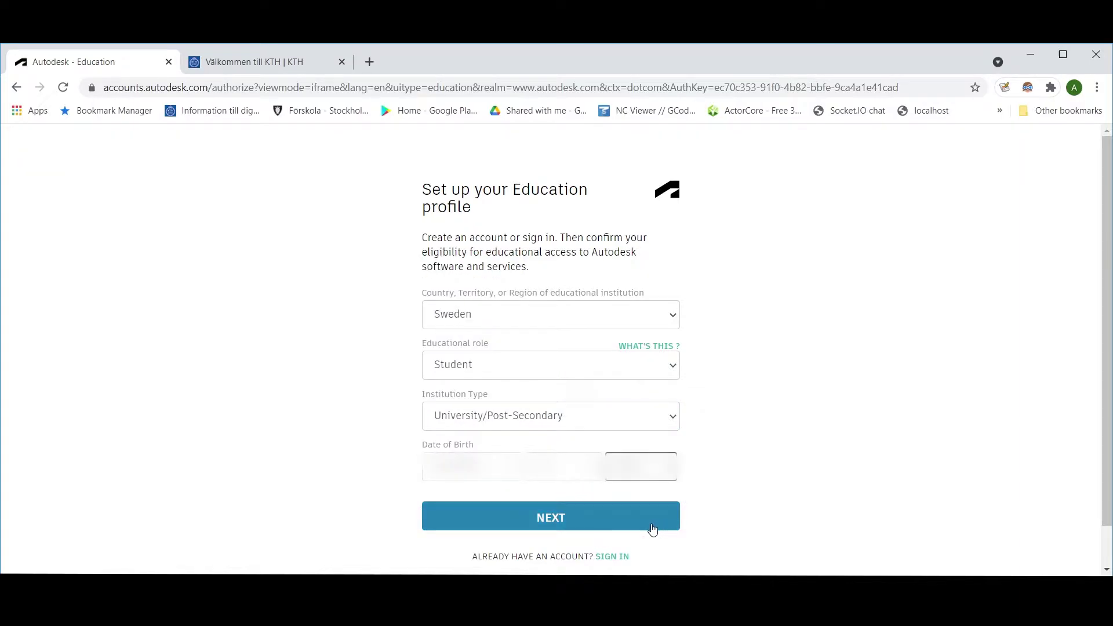
click(652, 518)
text(KTH)
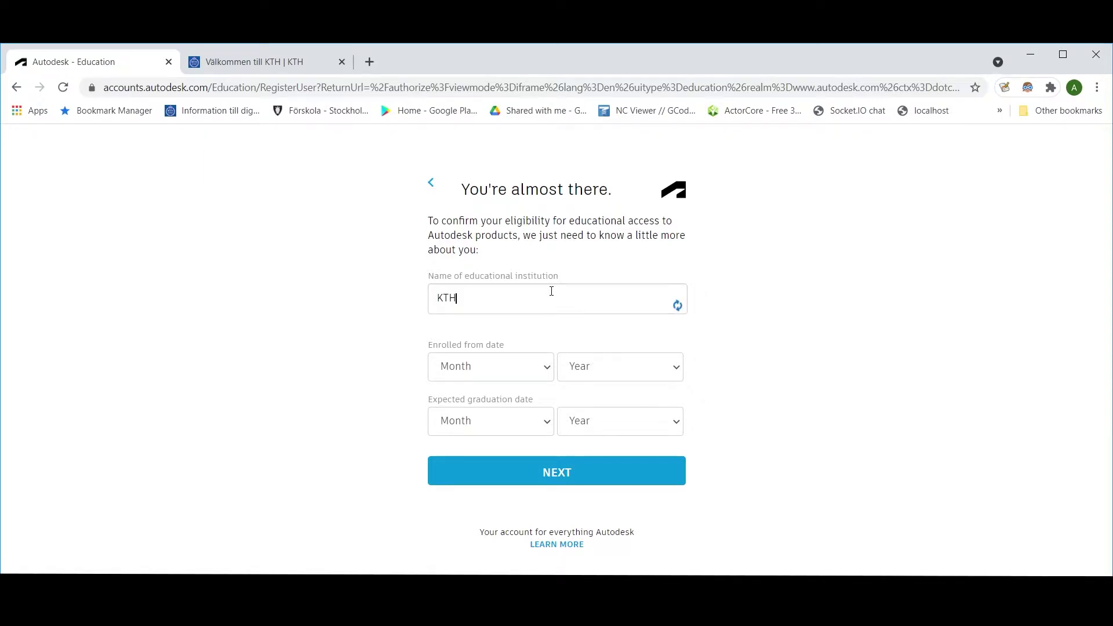
Choose Kungl. Tekniska högskolan (Stockholm), set enrollment dates, and continue to the overview.
click(536, 368)
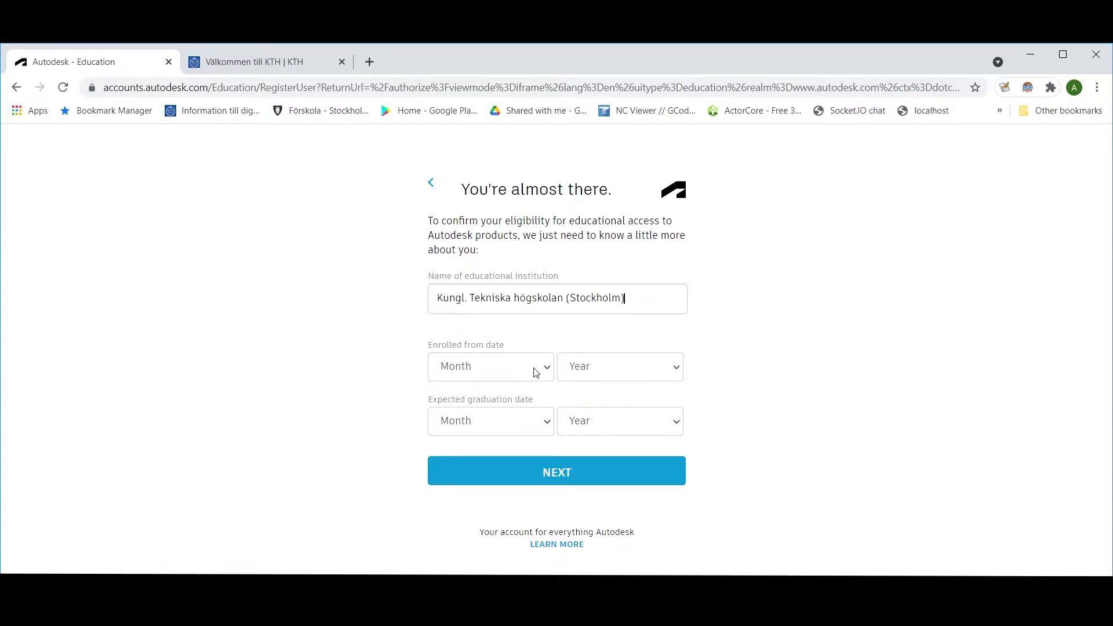
click(542, 371)
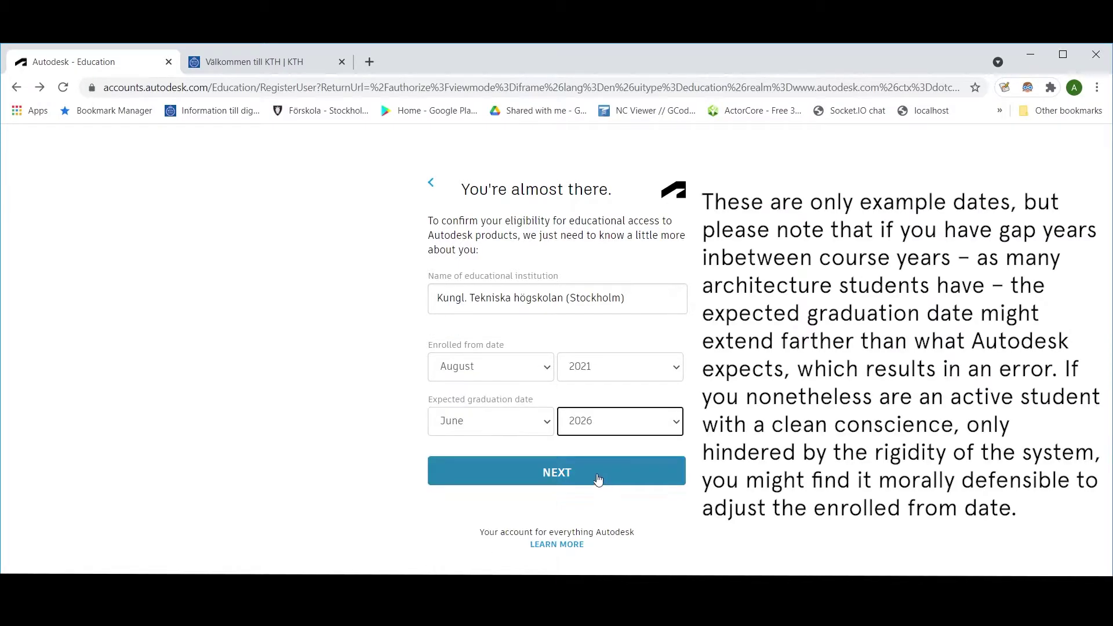
click(595, 474)
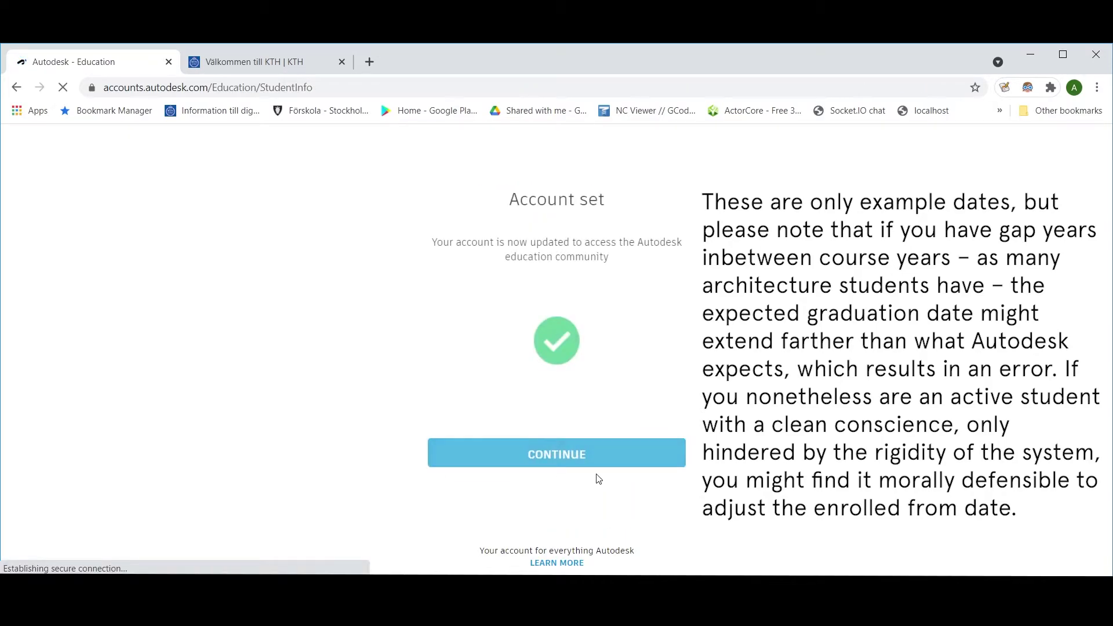
click(605, 460)
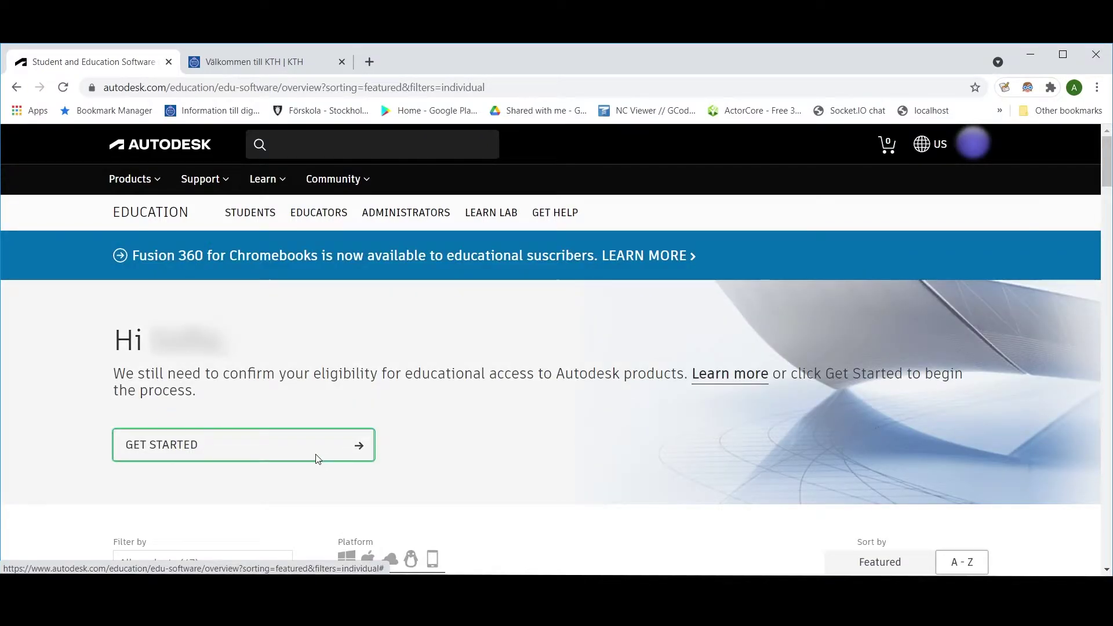
Start eligibility confirmation and confirm the prefilled details are correct.
click(316, 458)
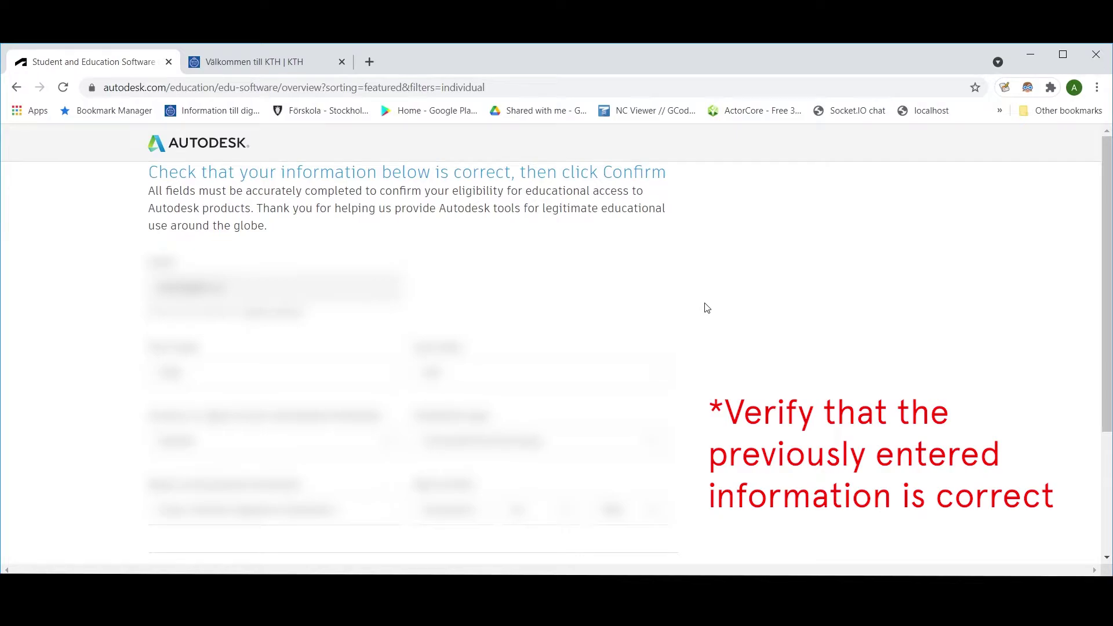
scroll(706, 307, down, 1)
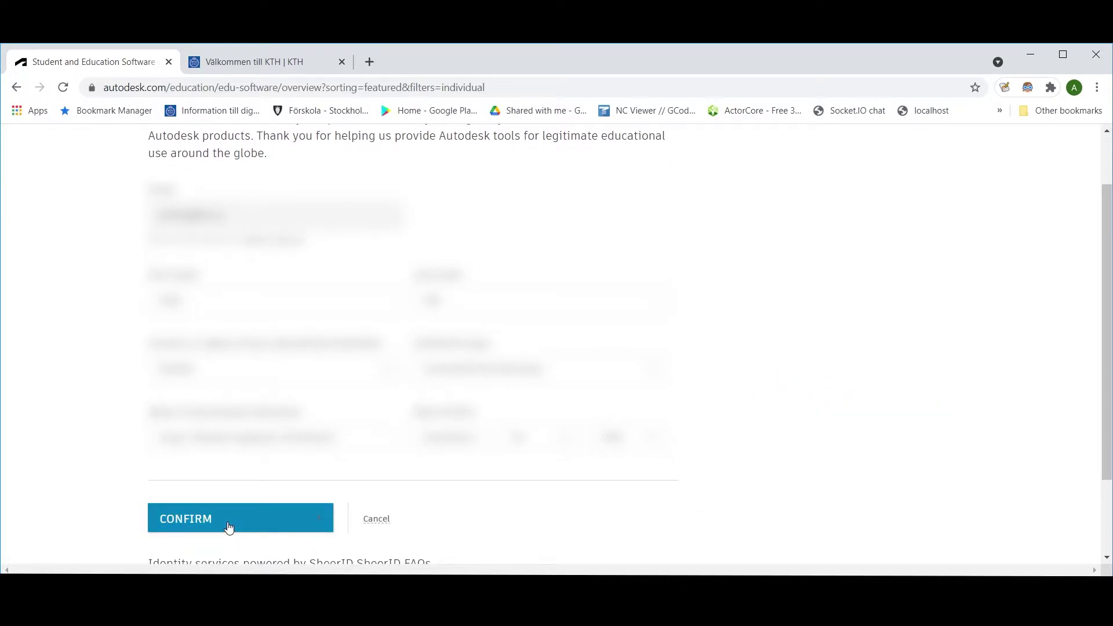
click(229, 525)
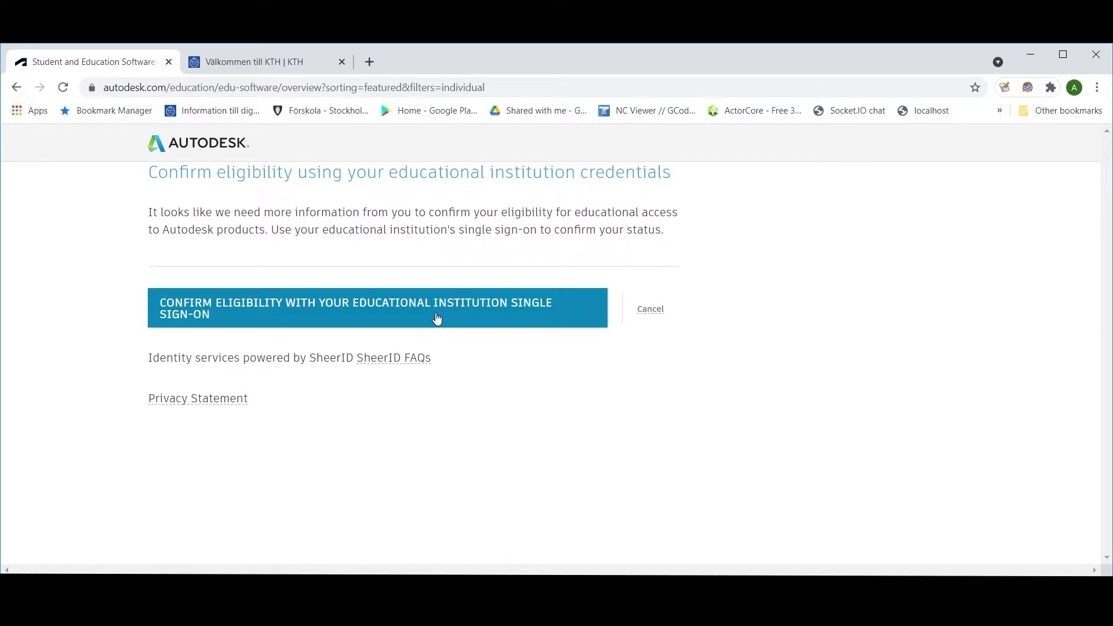
Verify eligibility through KTH single sign-on by signing in to the KTH account.
click(437, 317)
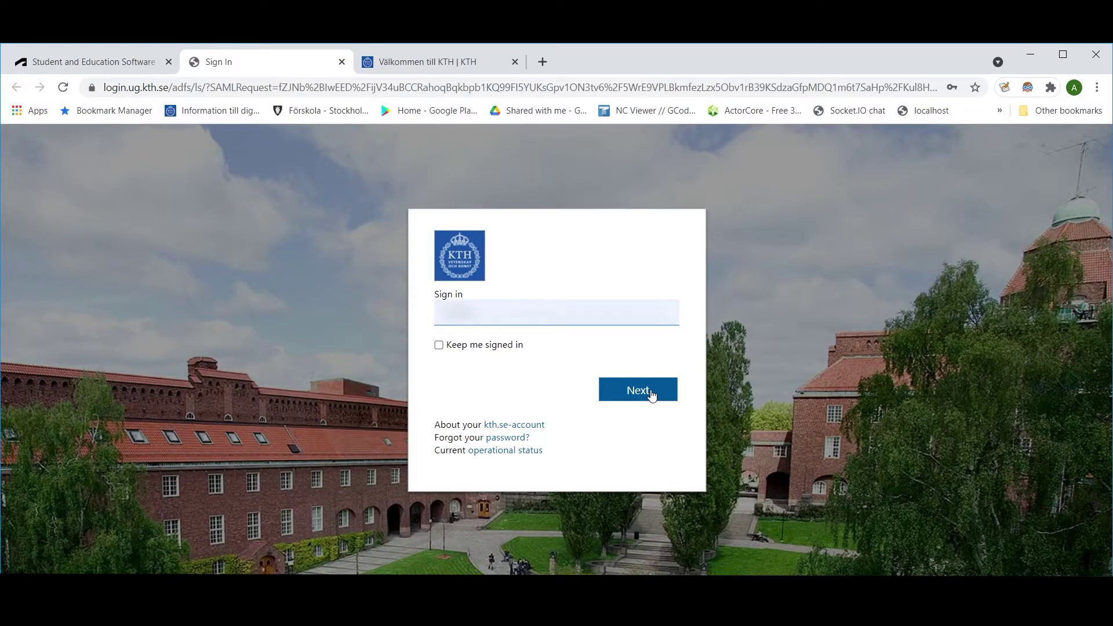
click(639, 390)
click(644, 399)
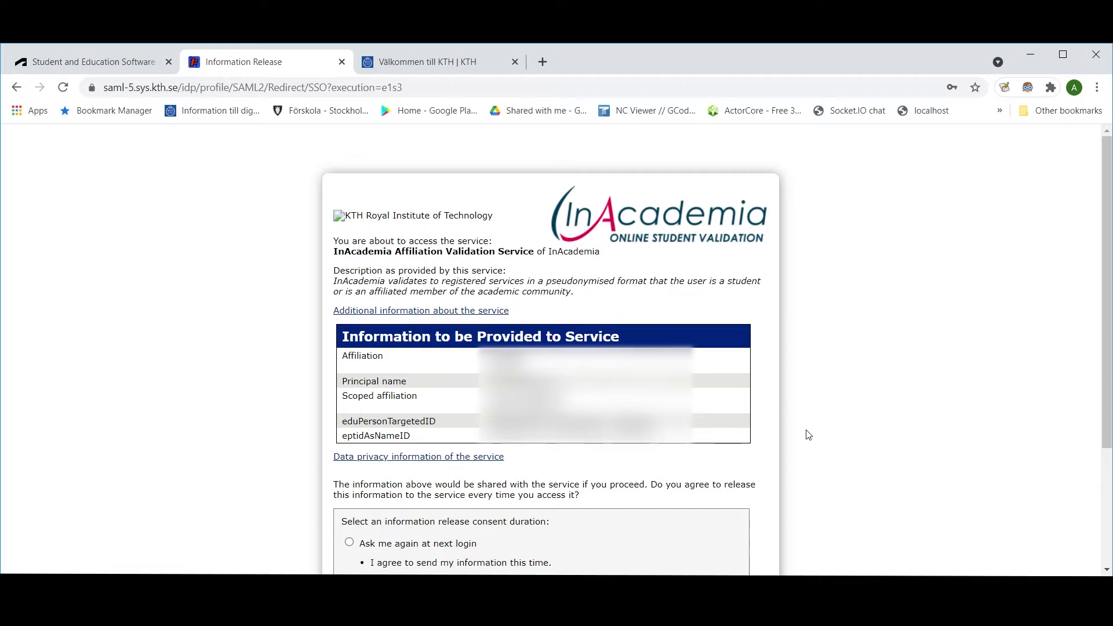
scroll(808, 435, down, 5)
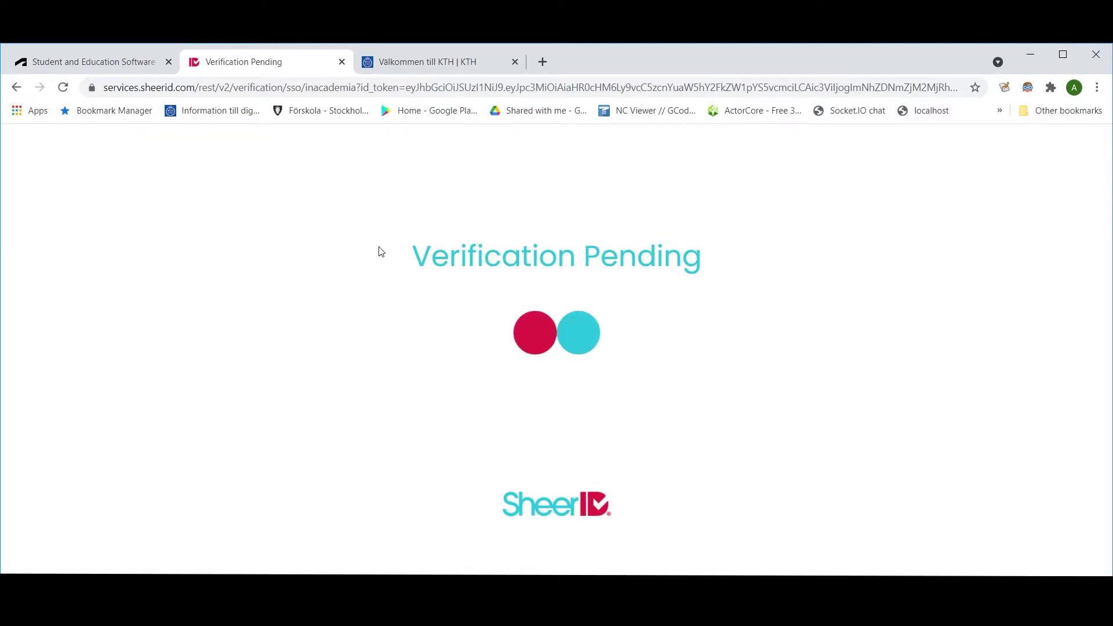
Dismiss the eligibility confirmation, try Fusion 360 Get started, and dismiss it again.
click(132, 69)
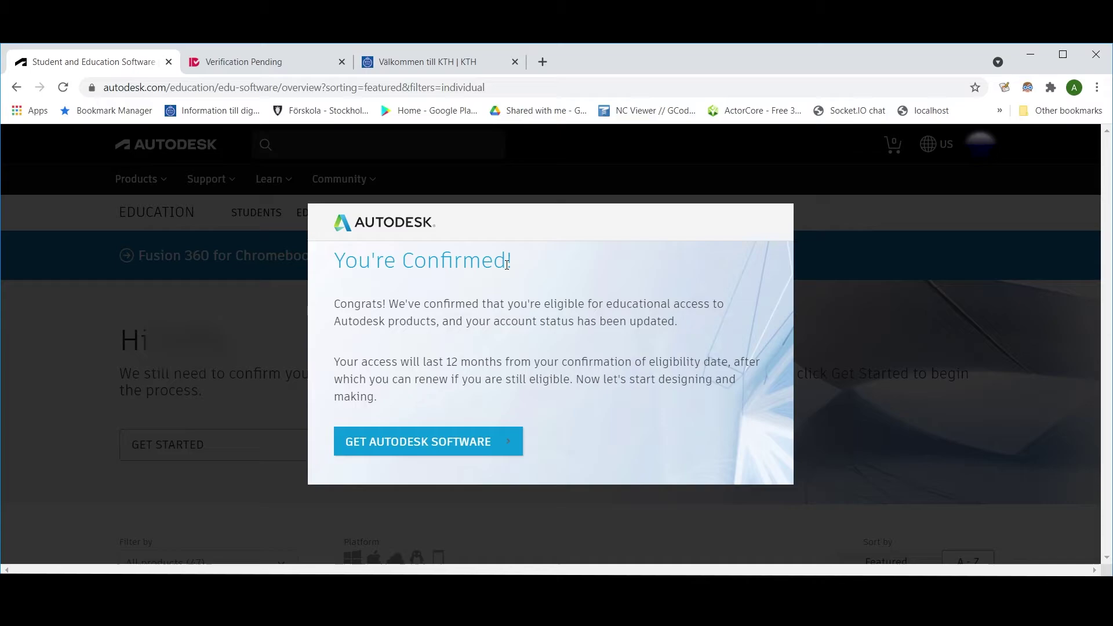
click(487, 444)
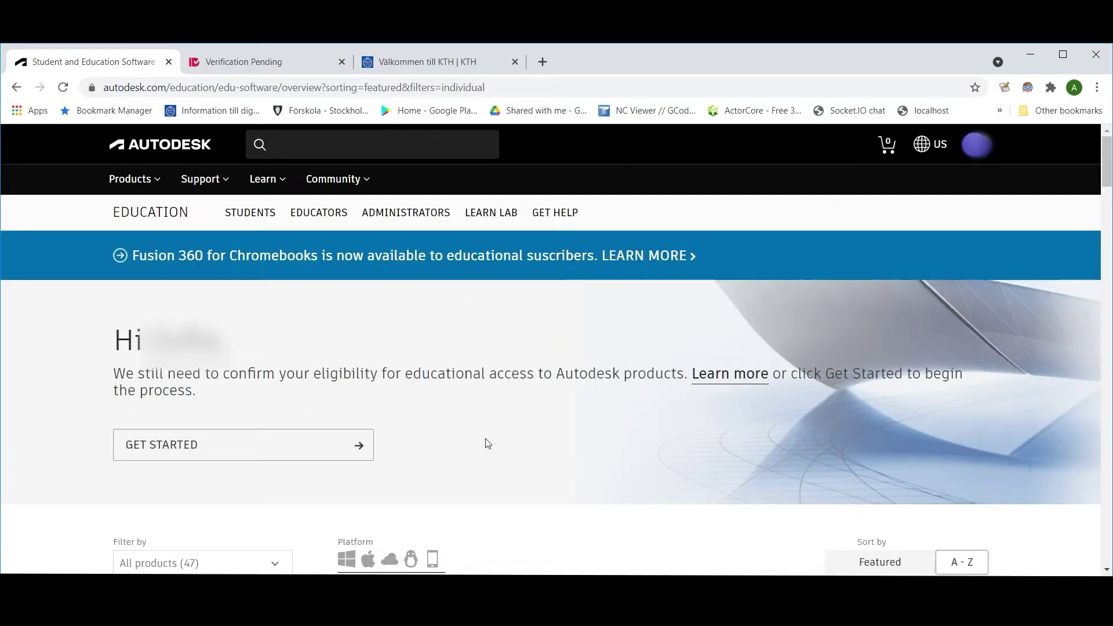
scroll(494, 338, down, 3)
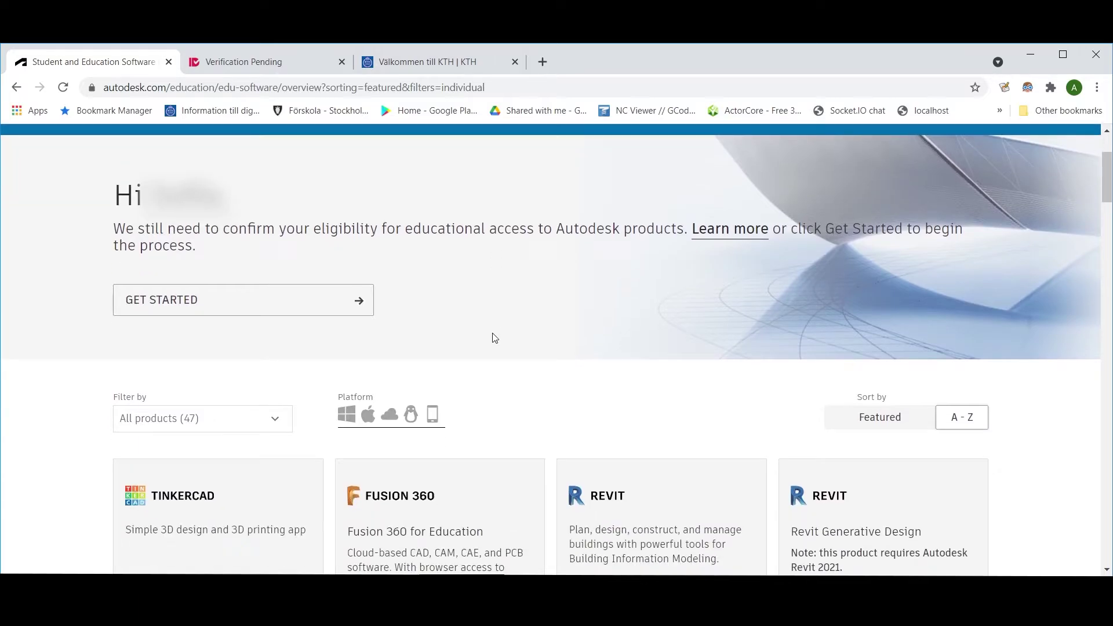
scroll(494, 338, down, 2)
scroll(494, 338, down, 2)
scroll(493, 337, down, 1)
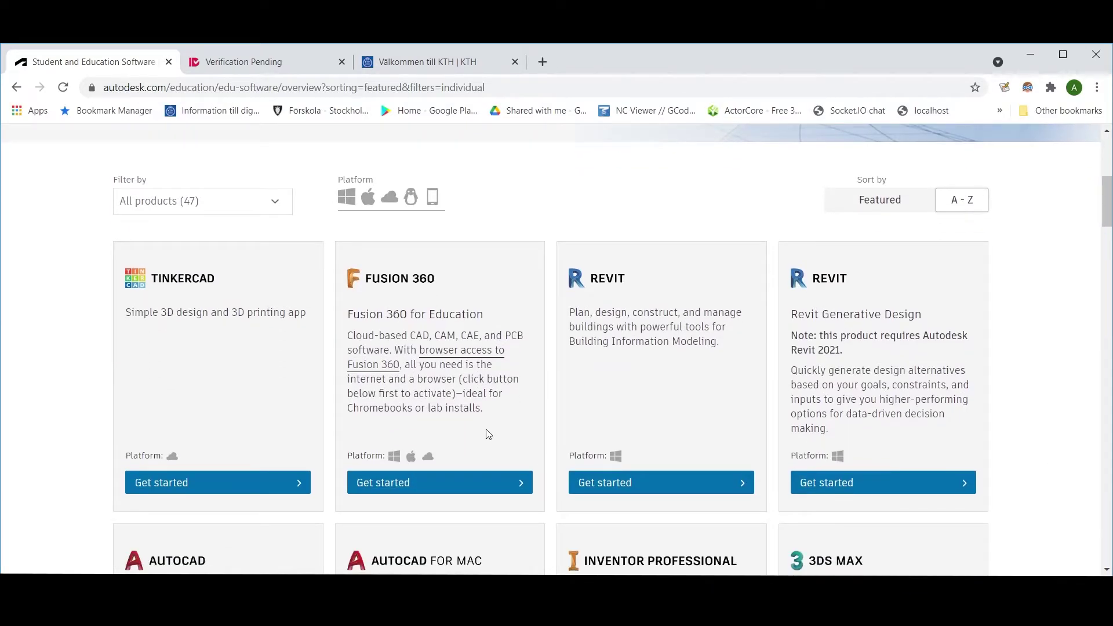
click(478, 483)
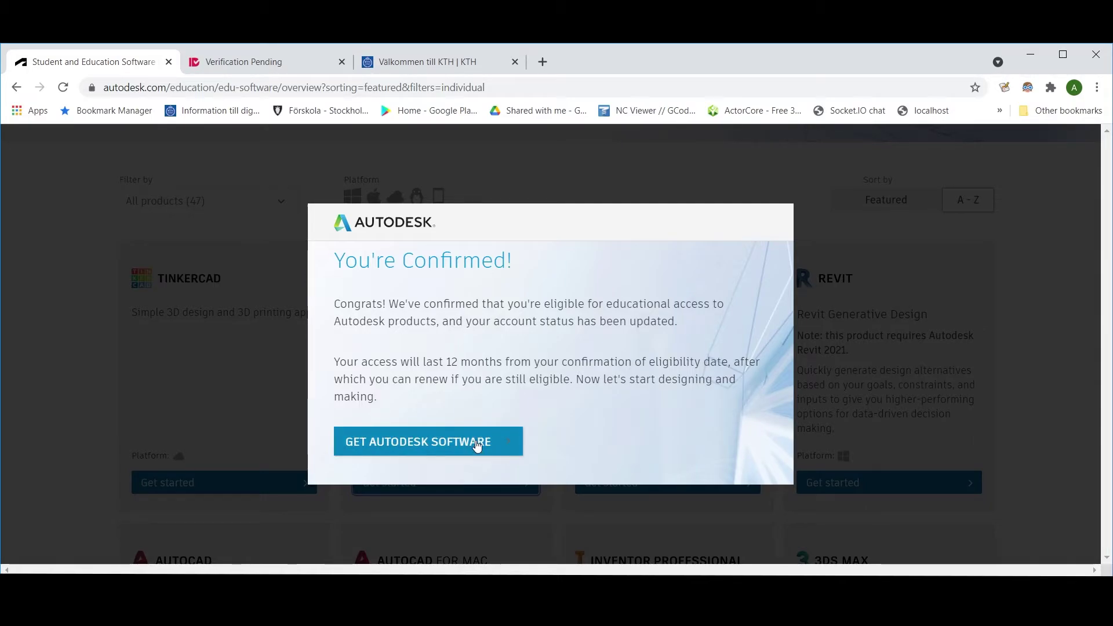
click(477, 444)
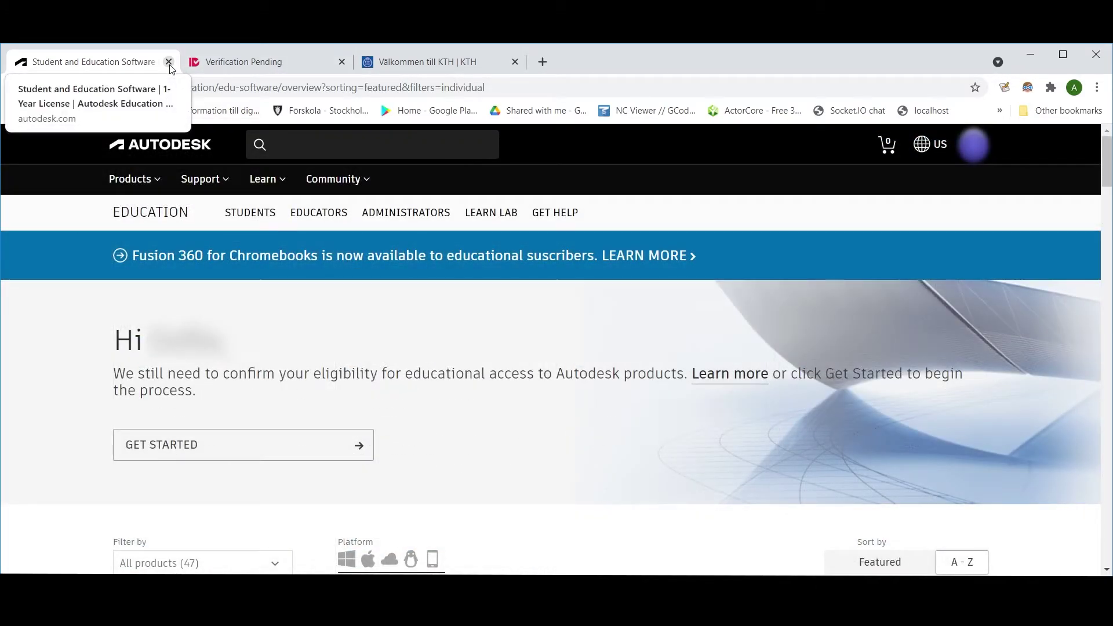
Close the education software tab and load autodesk.com in a new tab.
click(170, 62)
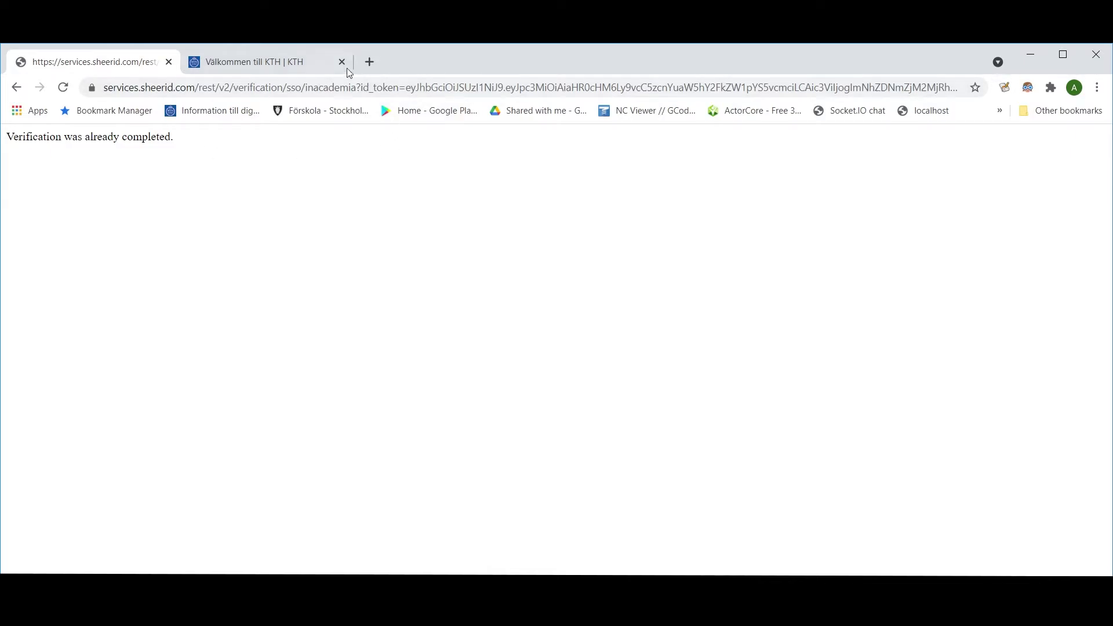
click(370, 62)
text(autodesk)
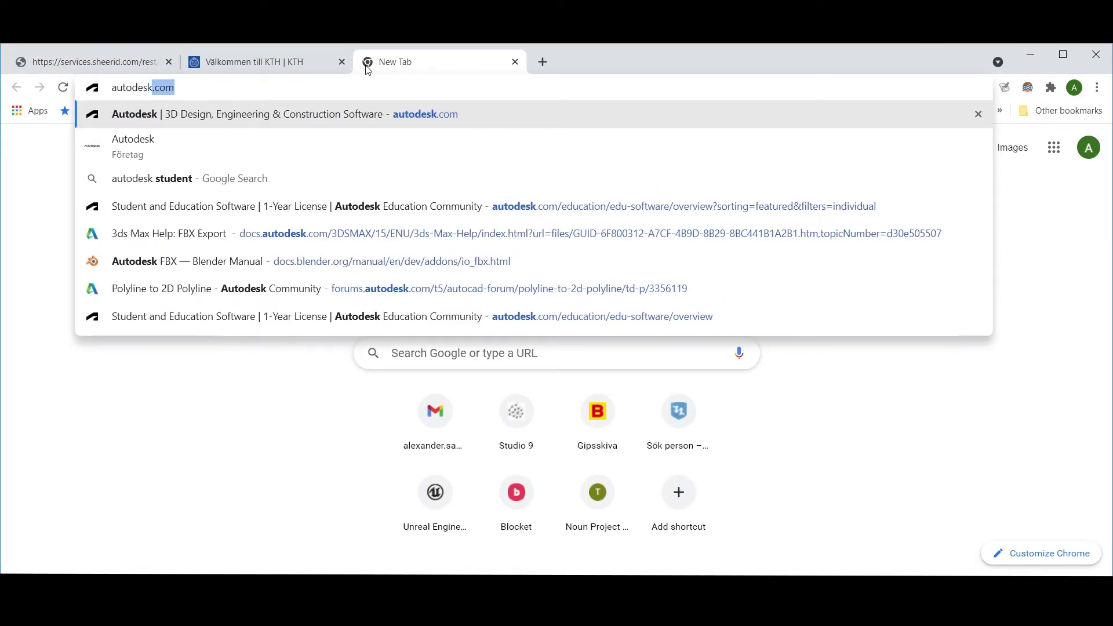
text(.com)
key(Return)
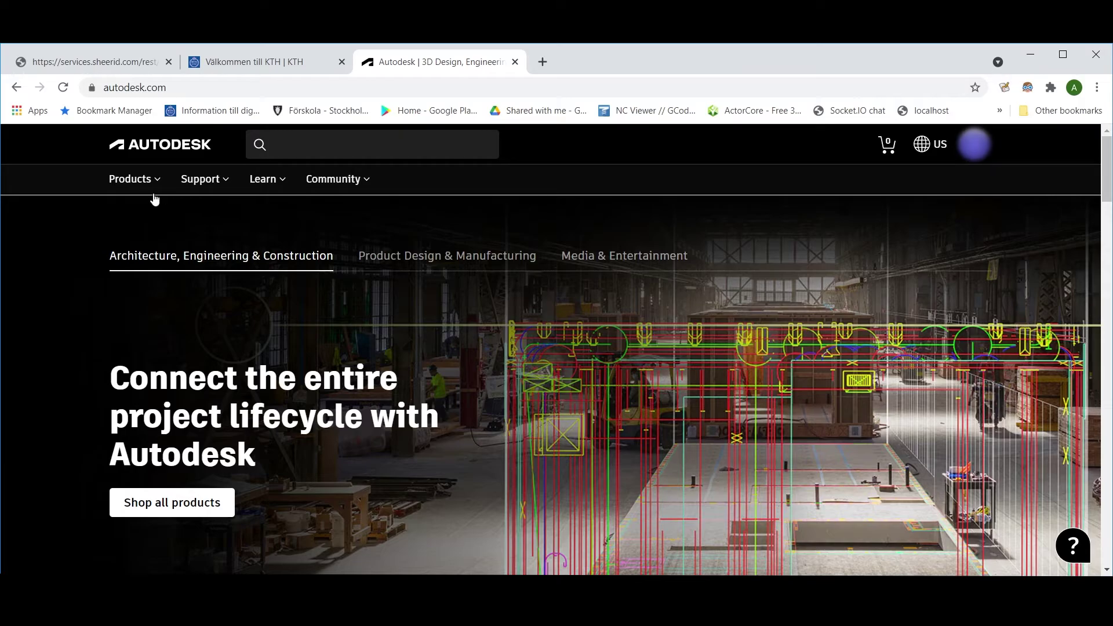
Go from Educational access to the education product list and start Fusion 360 for Education.
click(134, 179)
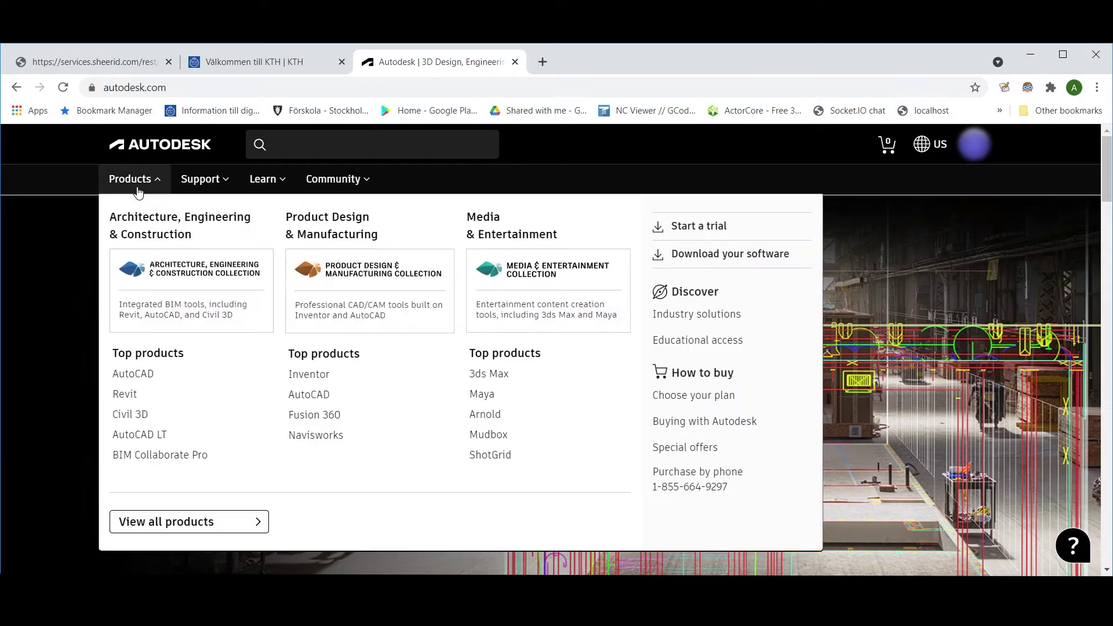
click(739, 346)
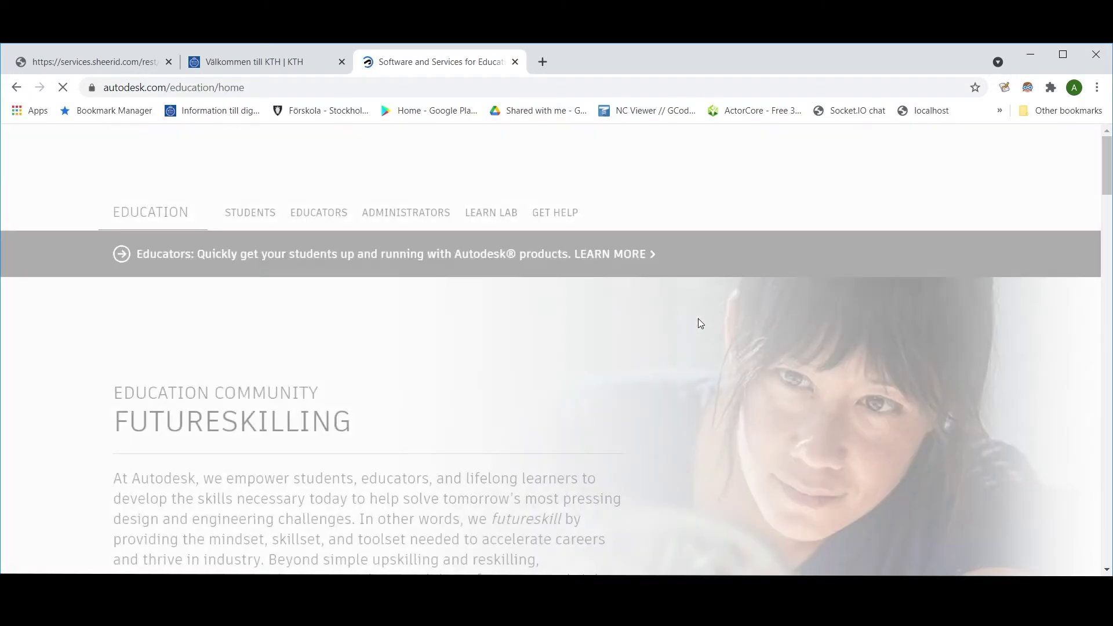
scroll(512, 360, down, 8)
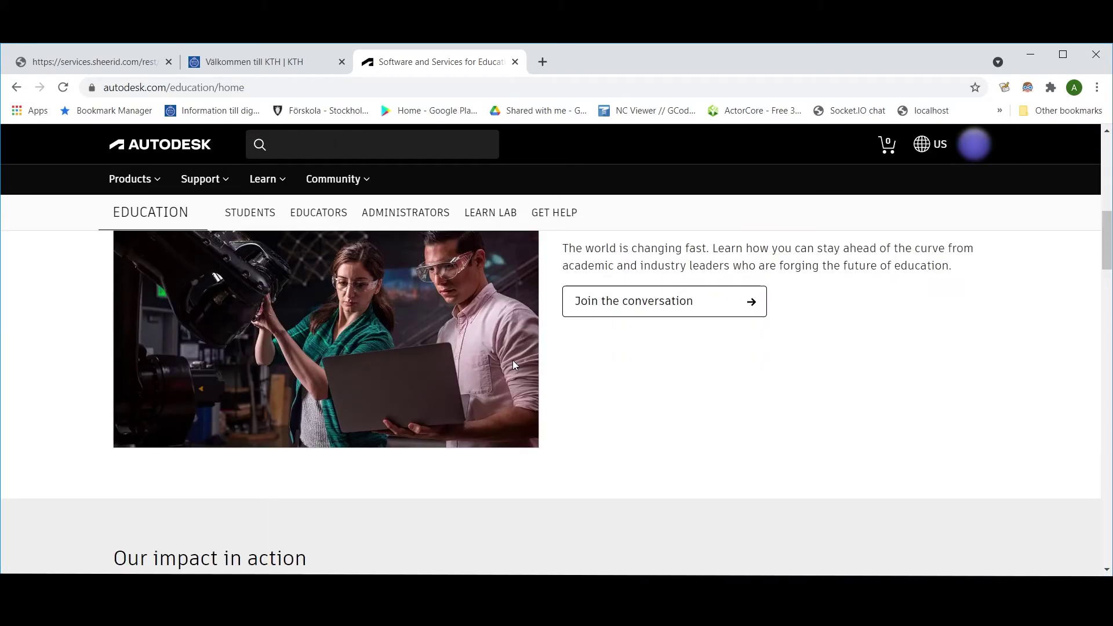
scroll(513, 360, down, 10)
scroll(512, 361, down, 10)
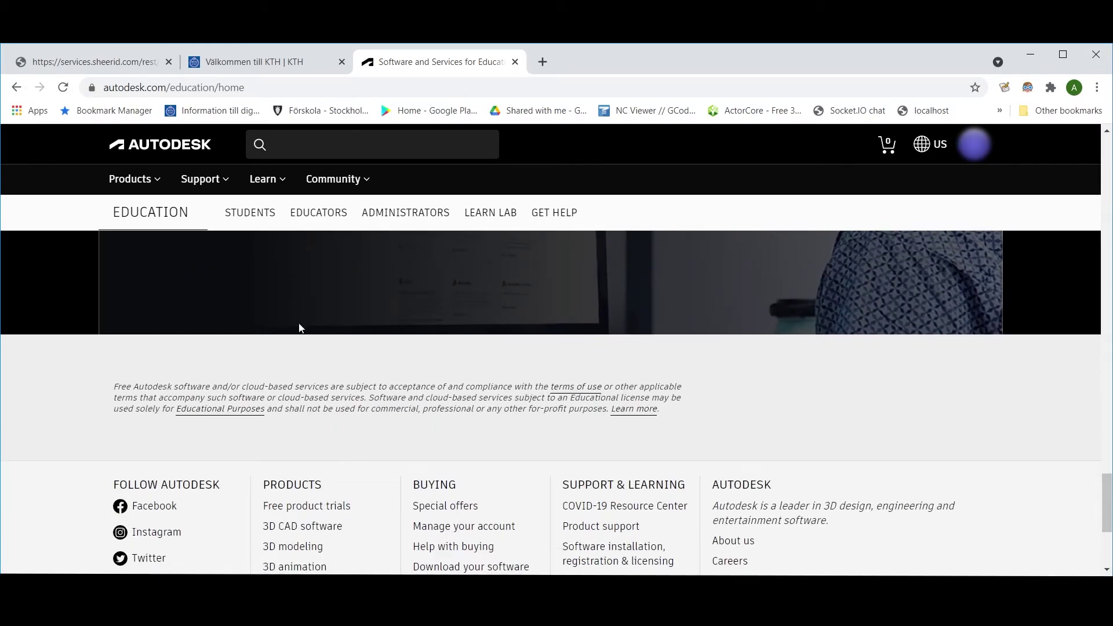
scroll(299, 323, up, 5)
click(157, 392)
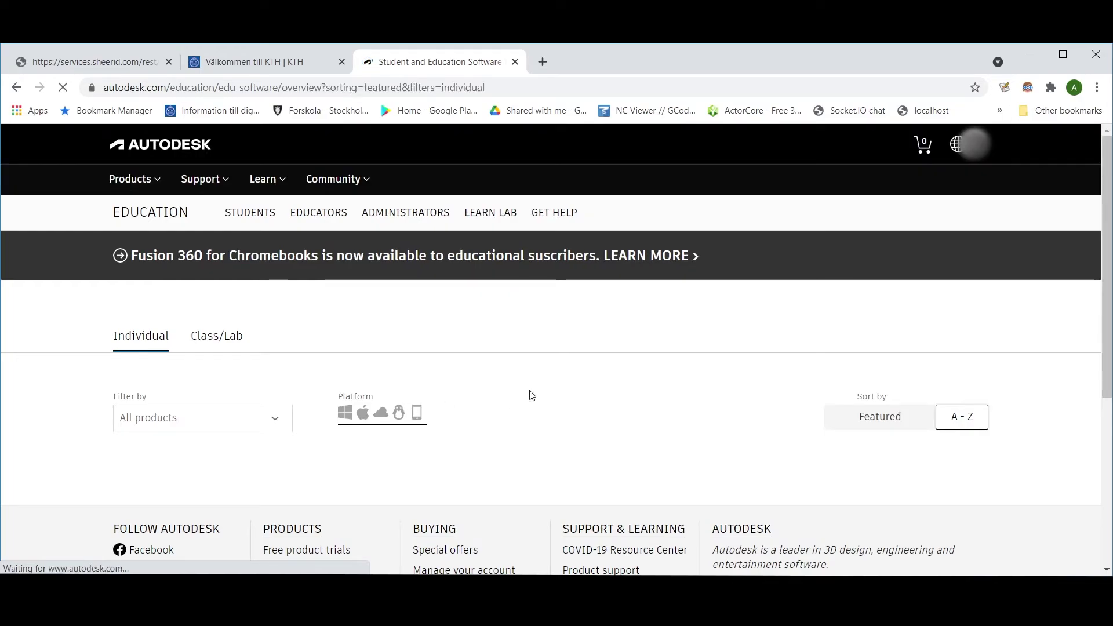
scroll(531, 396, down, 3)
scroll(530, 396, down, 3)
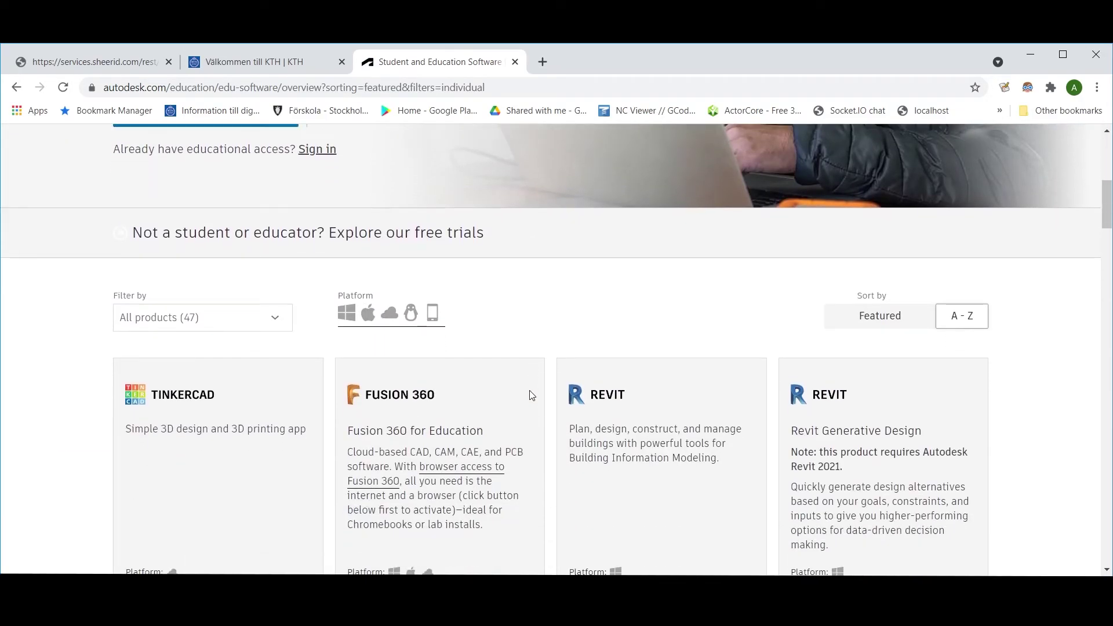
scroll(531, 396, down, 1)
click(467, 509)
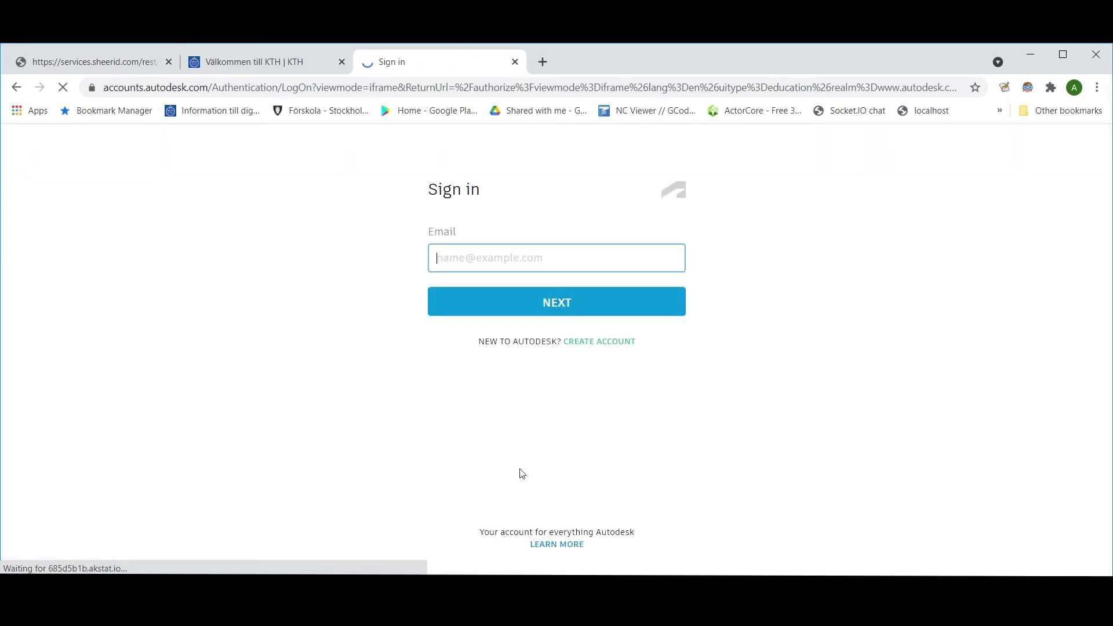
Sign back in to the Autodesk account with the email and password.
click(528, 302)
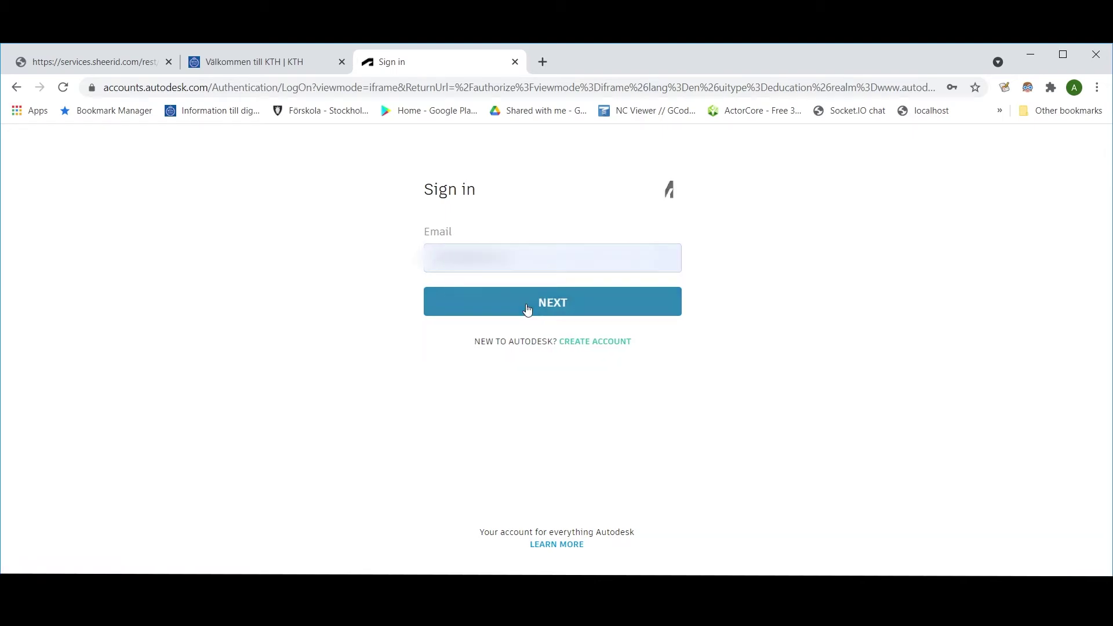
click(529, 341)
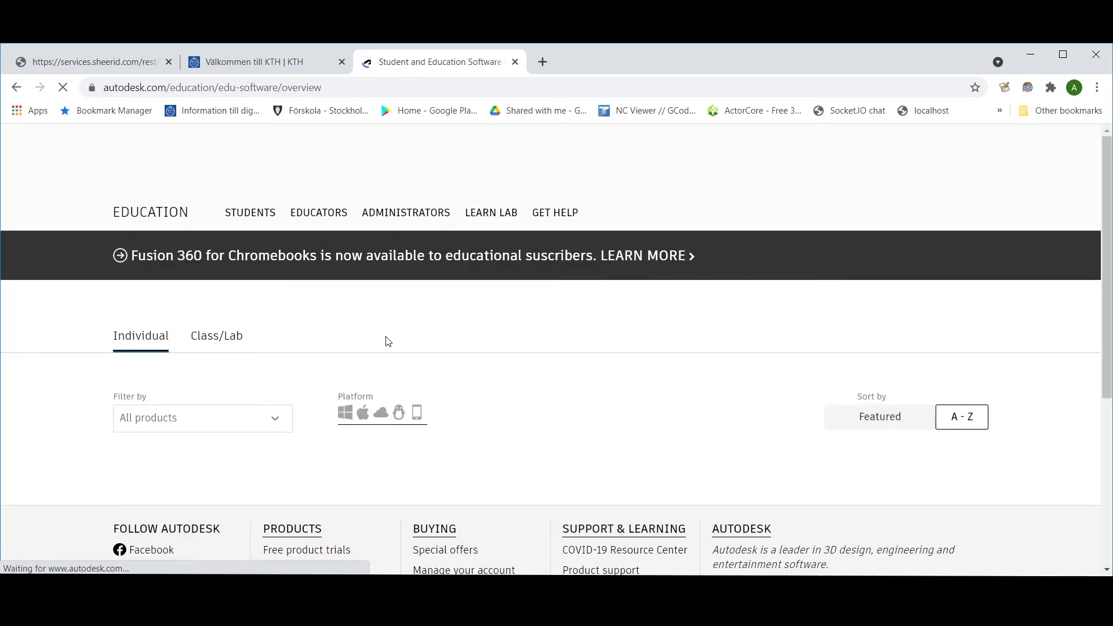
scroll(450, 348, down, 3)
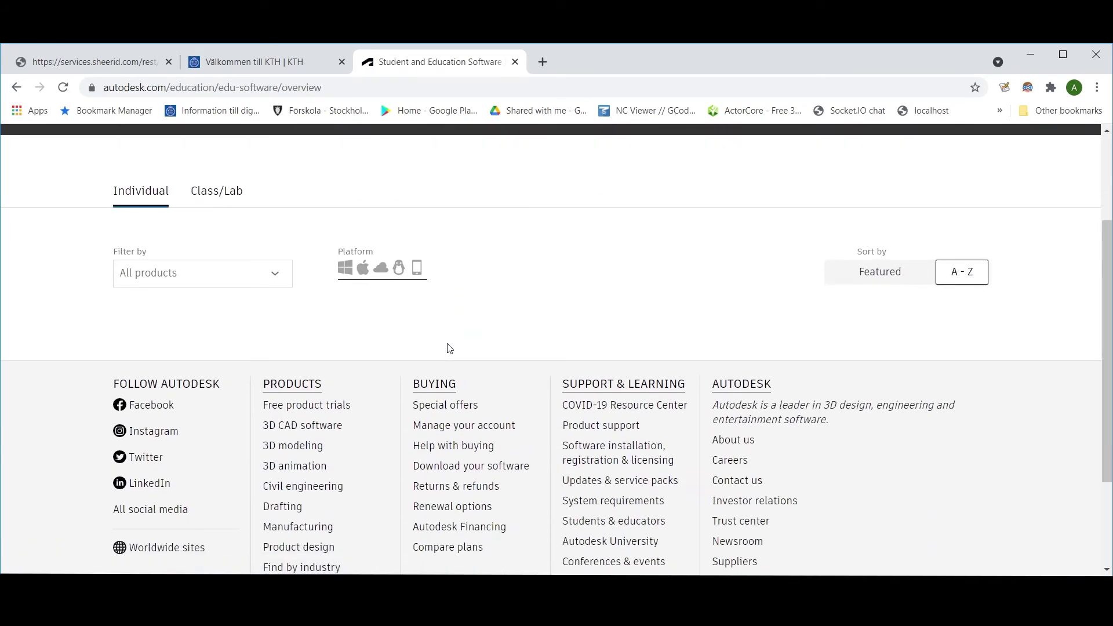
scroll(450, 348, down, 2)
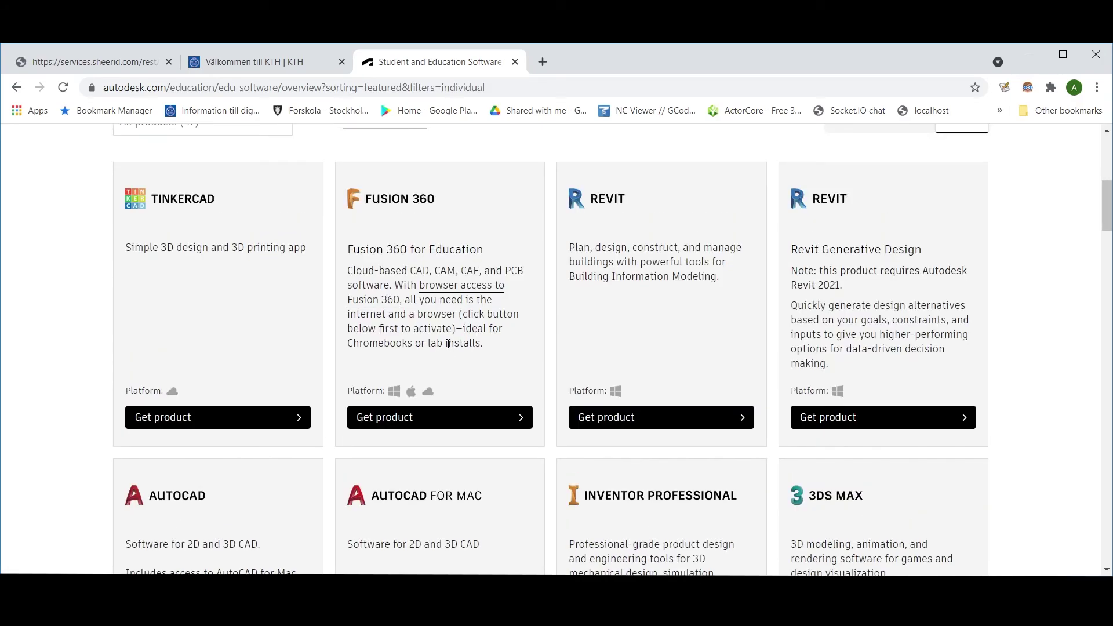
Get and access Fusion 360, then launch the downloaded Fusion 360 Client Downloader.exe.
click(440, 403)
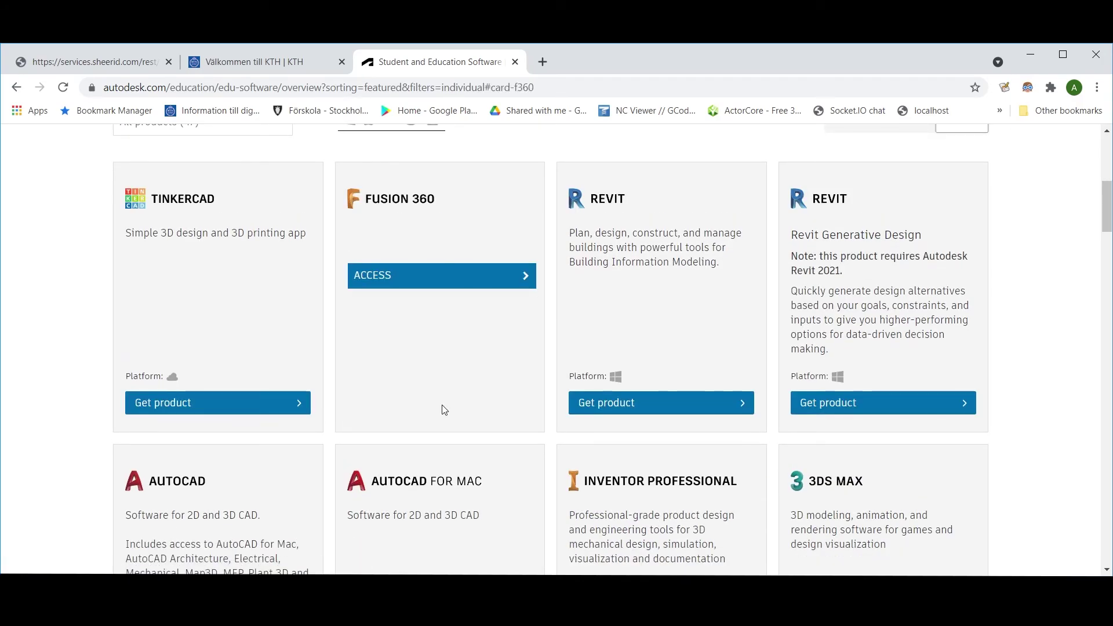
click(443, 276)
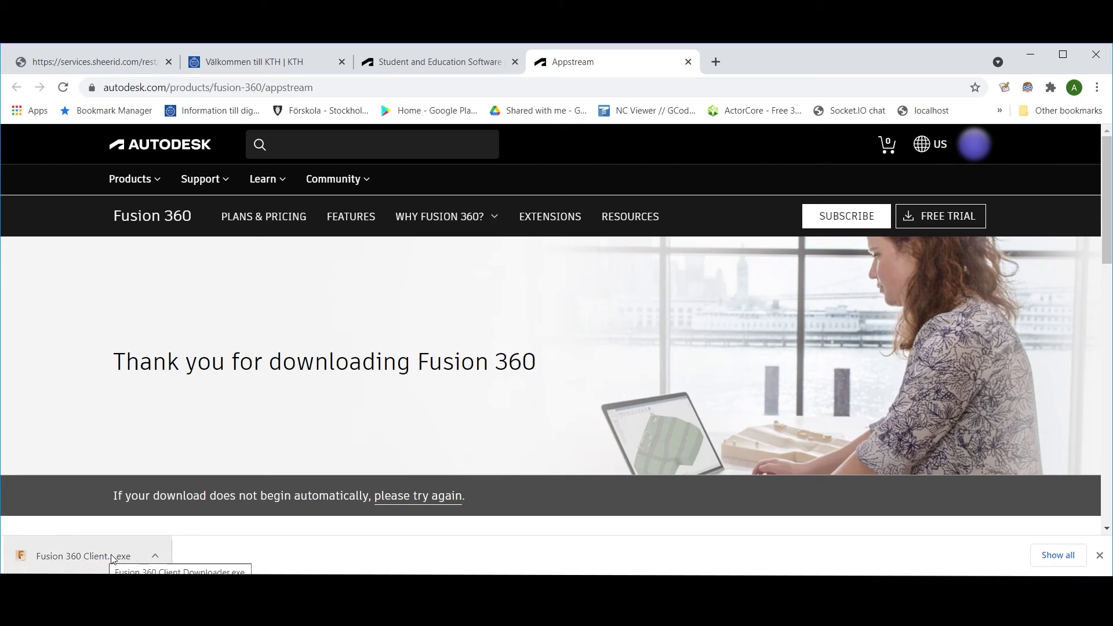
click(110, 558)
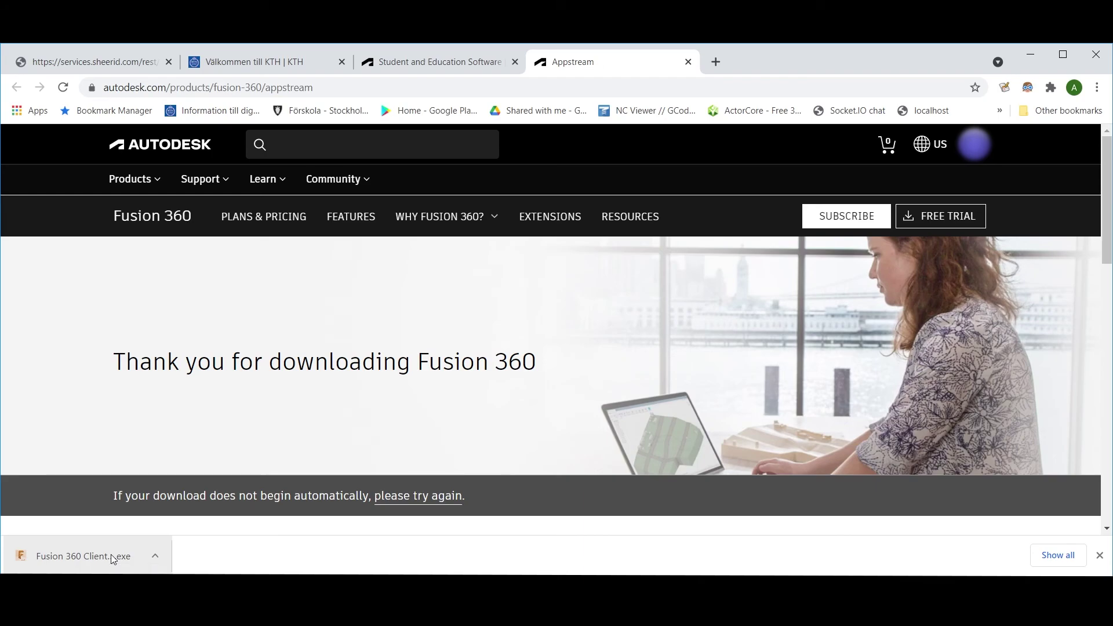